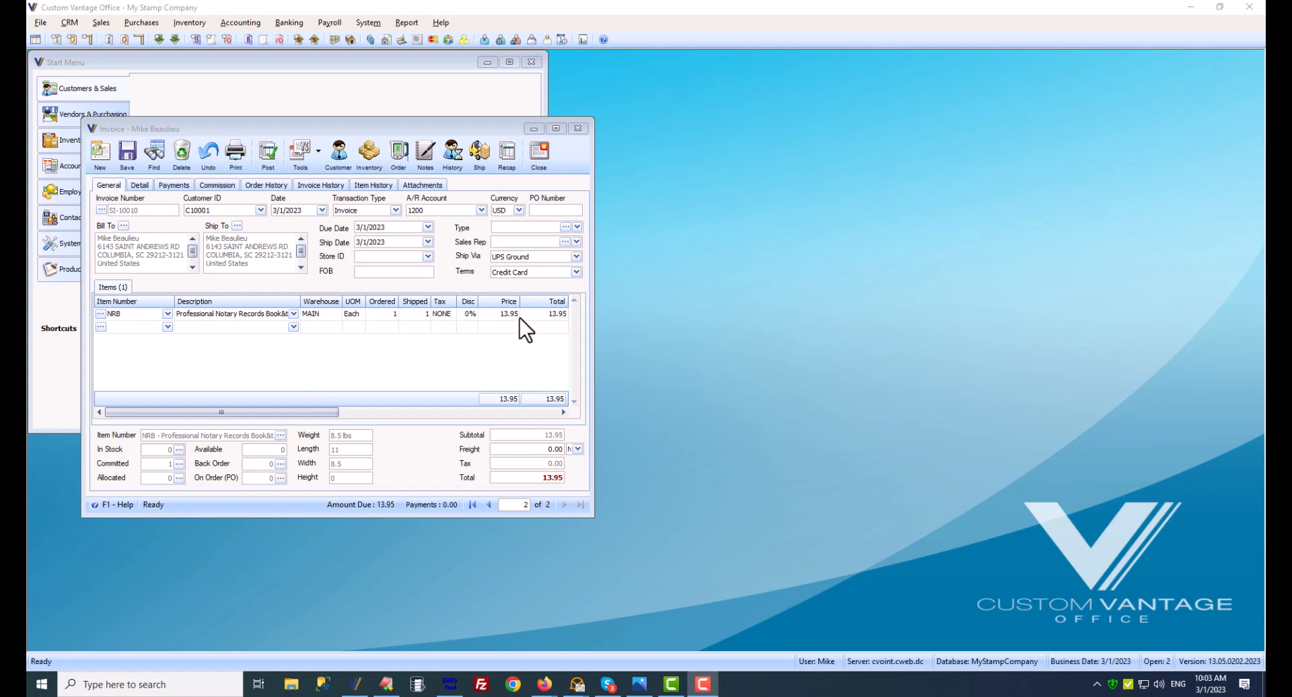
Step: Open the inventory record of the invoice's NRB item, check its sales, retail and MSRP prices, and close the record
{"action": "left_click", "coordinate": [374, 152]}
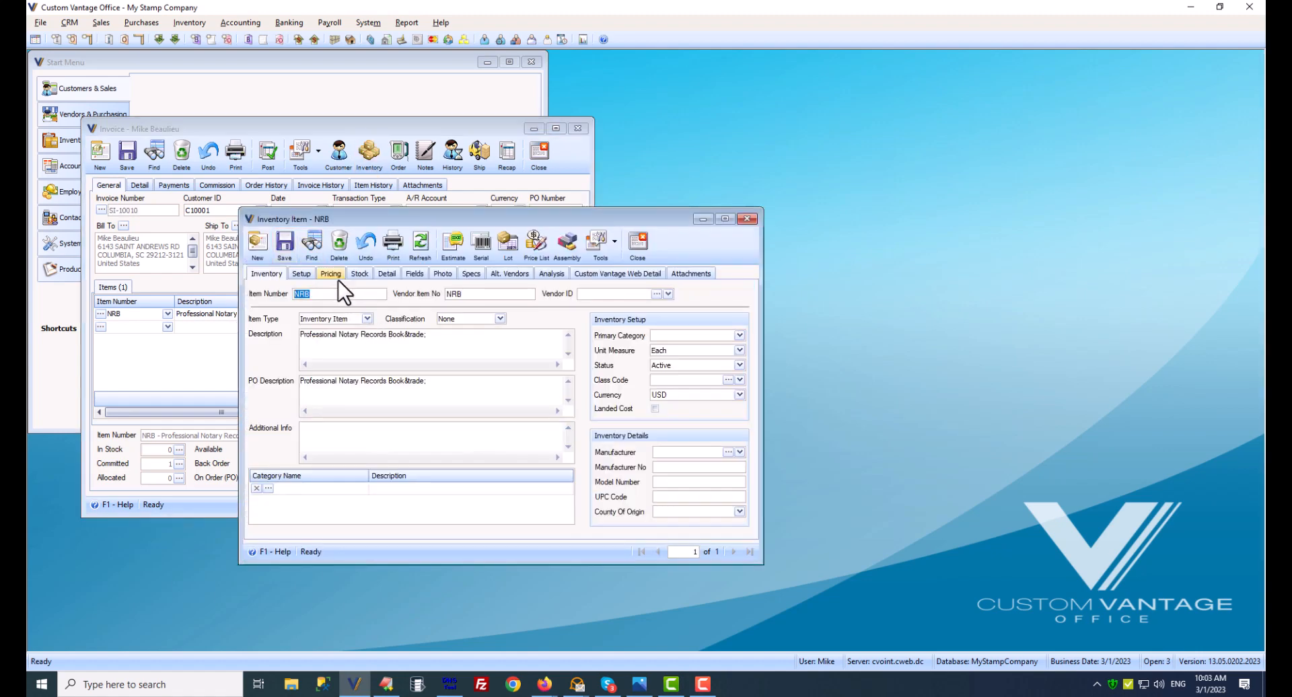
{"action": "left_click", "coordinate": [333, 276]}
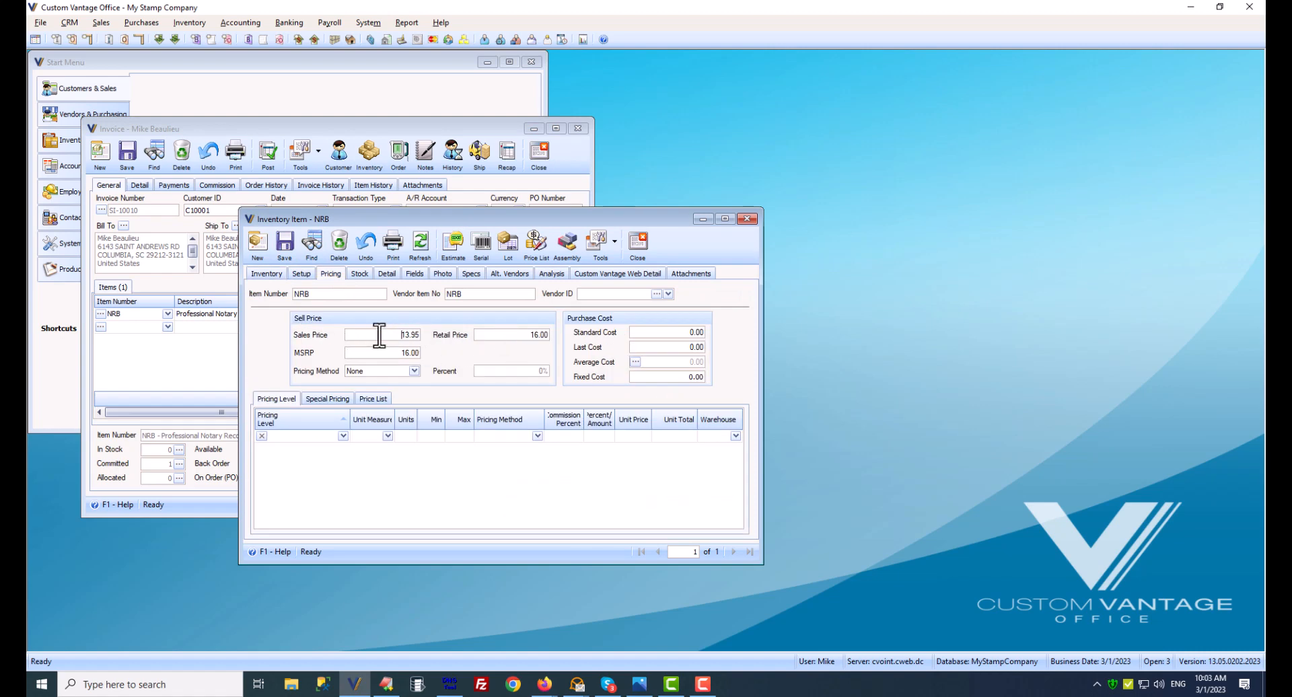
{"action": "left_click_drag", "start_coordinate": [374, 334], "coordinate": [422, 340]}
{"action": "left_click", "coordinate": [638, 243]}
Step: Preview the current transaction with the standard Invoice report to check its retail price and discount columns, and close the preview
{"action": "left_click", "coordinate": [234, 152]}
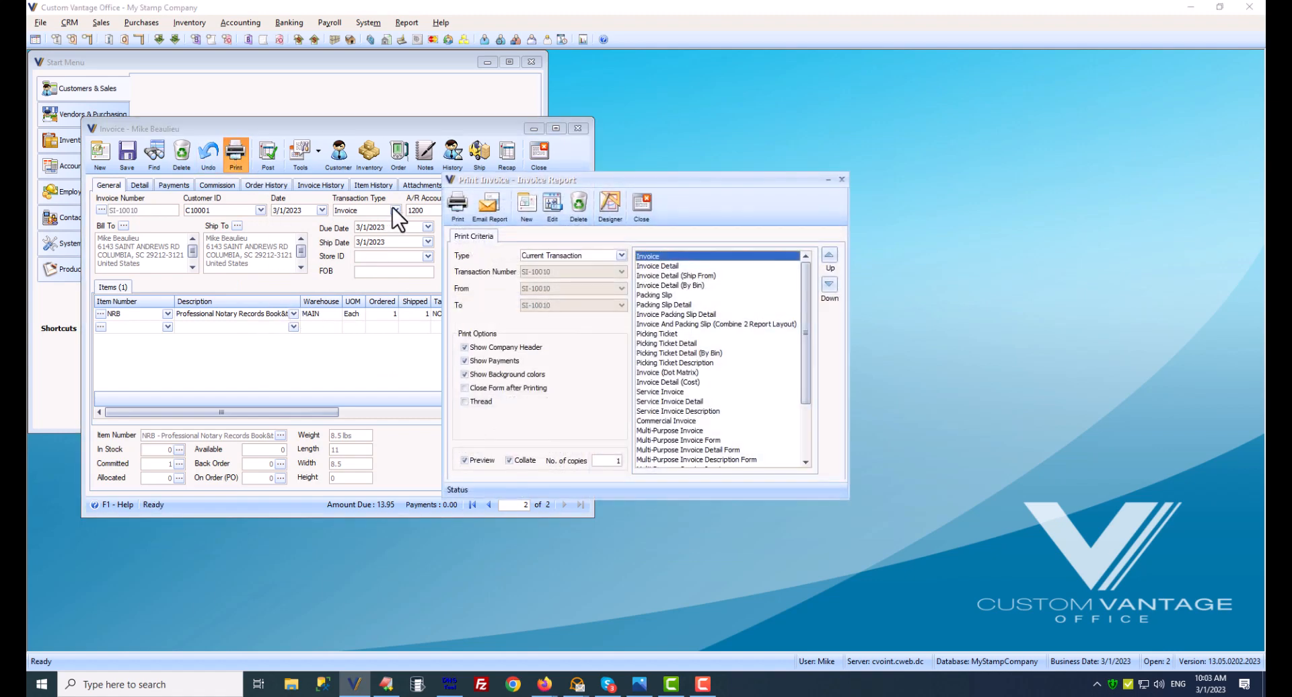
{"action": "left_click", "coordinate": [466, 213]}
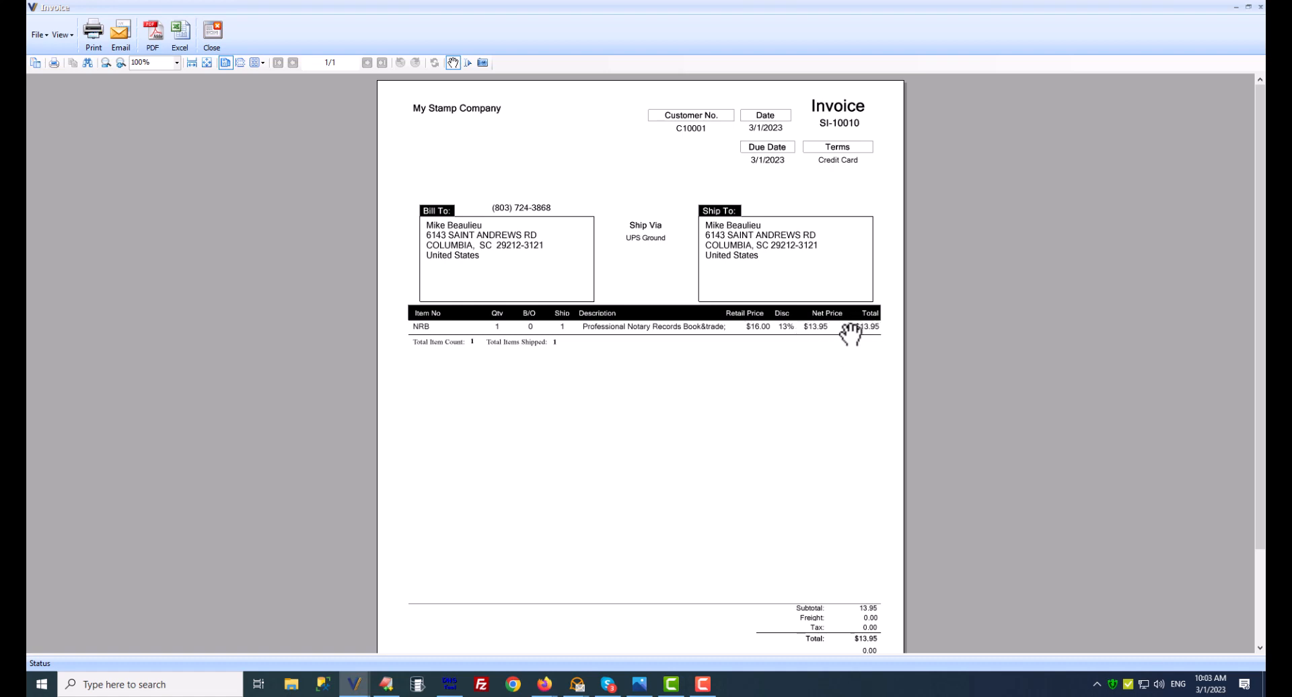
{"action": "left_click", "coordinate": [213, 33]}
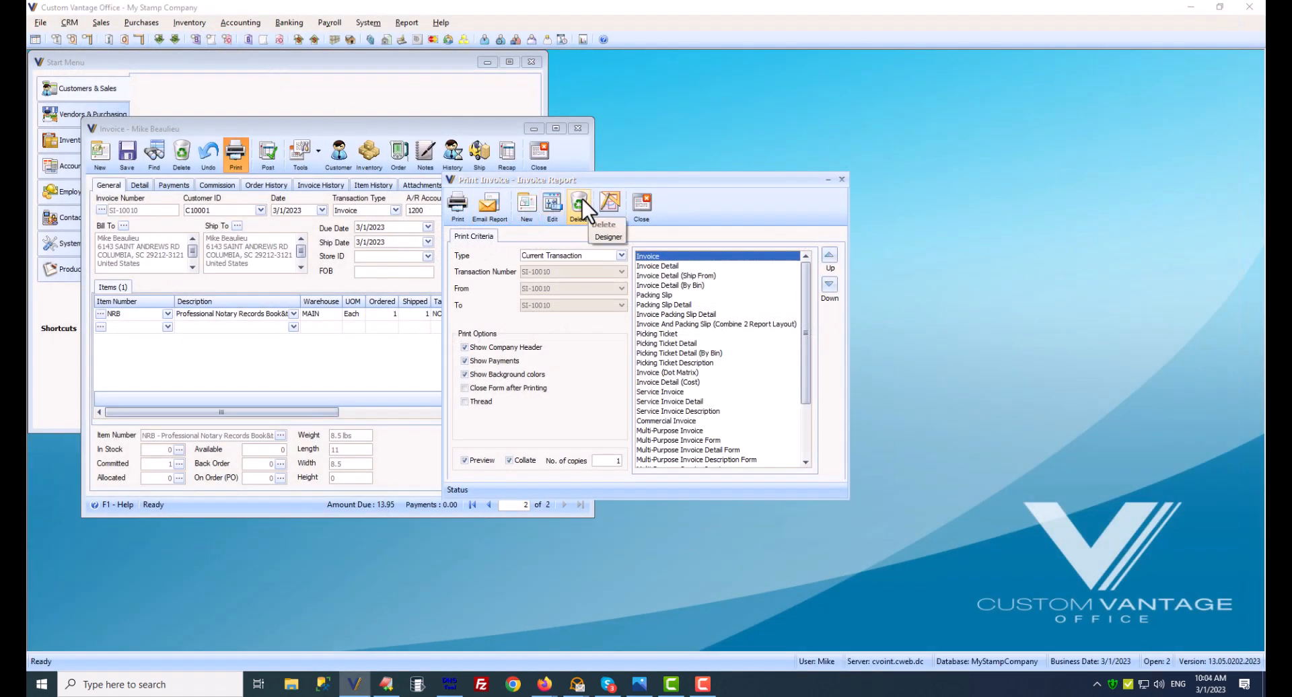
Step: Open the standard Invoice report in the report designer, dismiss the error messages, and maximize the designer and its layout
{"action": "left_click_drag", "start_coordinate": [598, 183], "coordinate": [541, 140]}
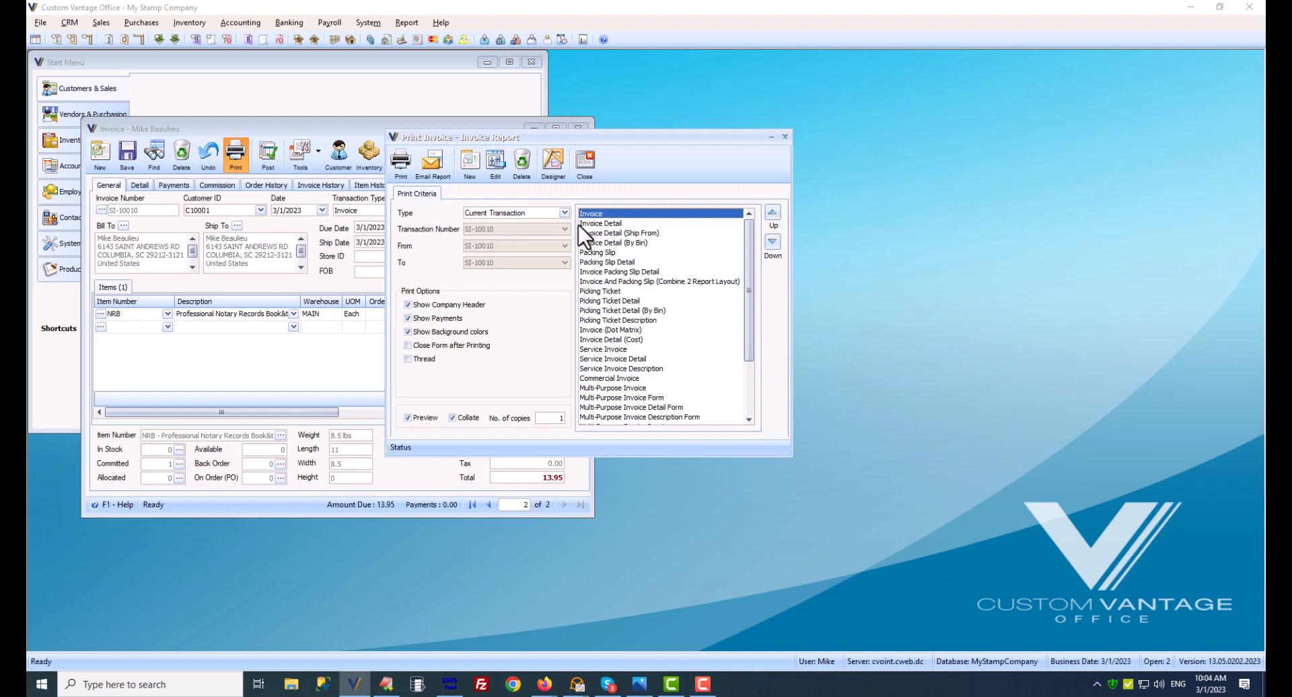
{"action": "left_click", "coordinate": [555, 163]}
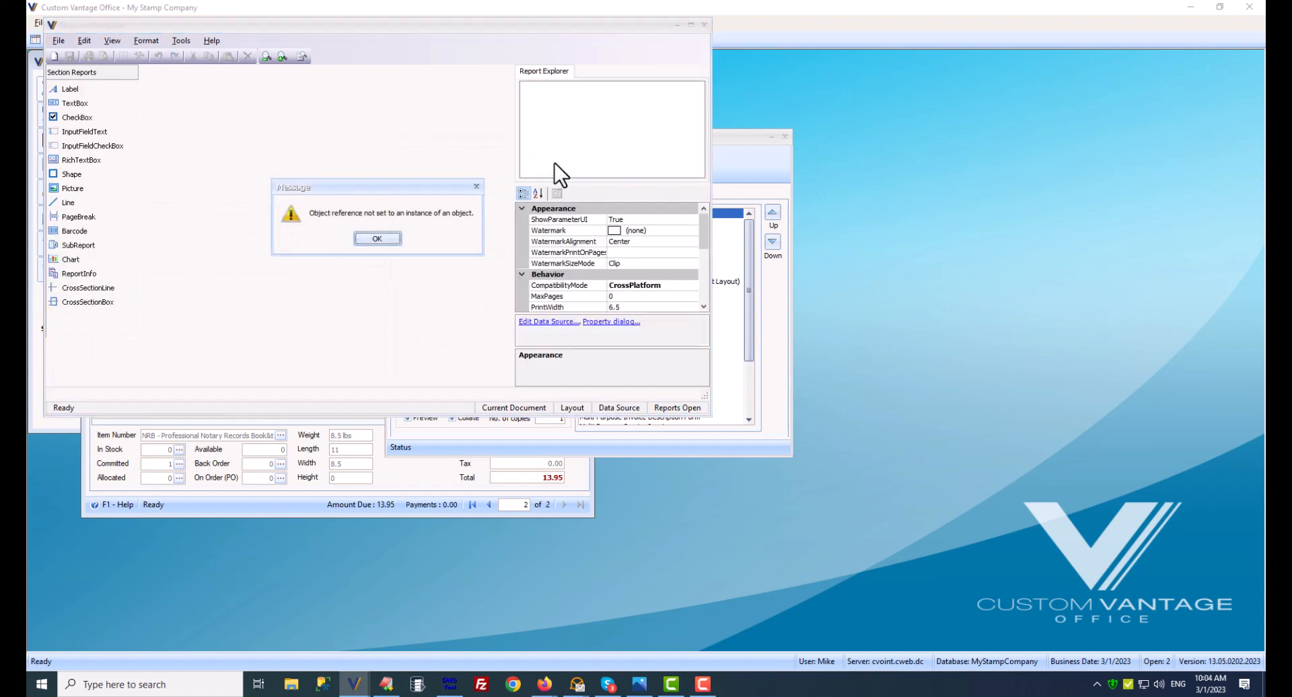
{"action": "left_click", "coordinate": [376, 239]}
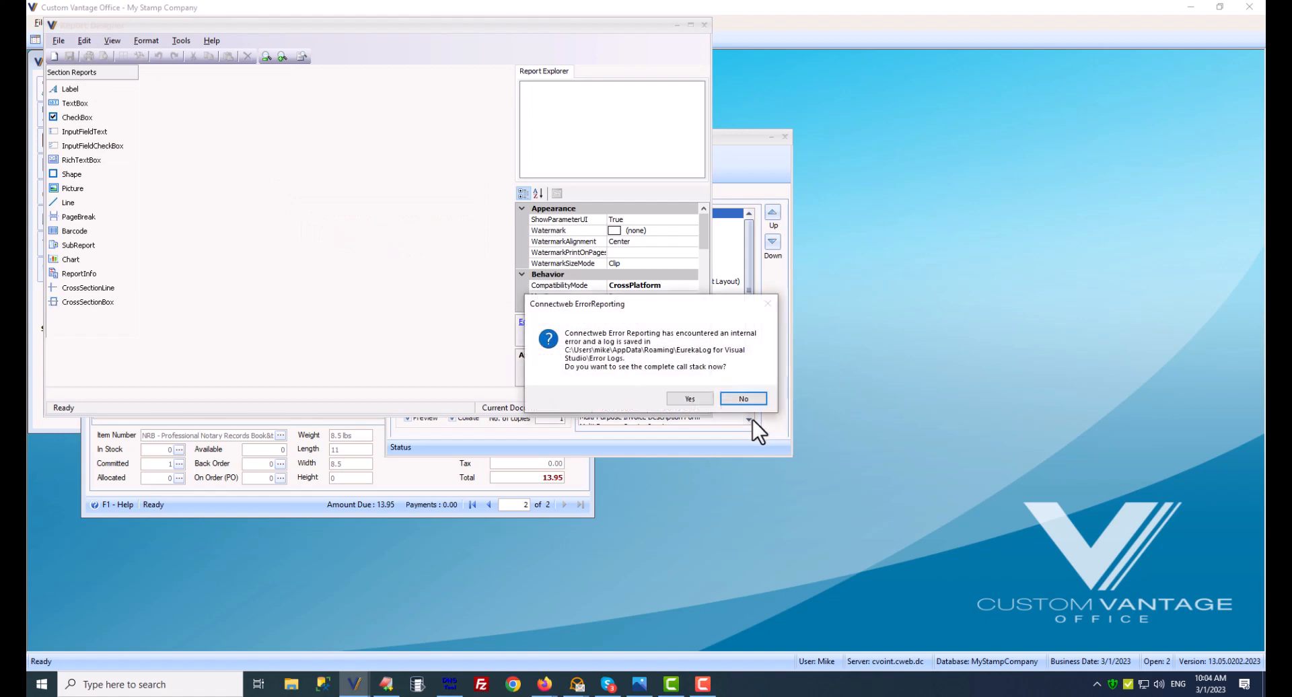
{"action": "left_click", "coordinate": [744, 398]}
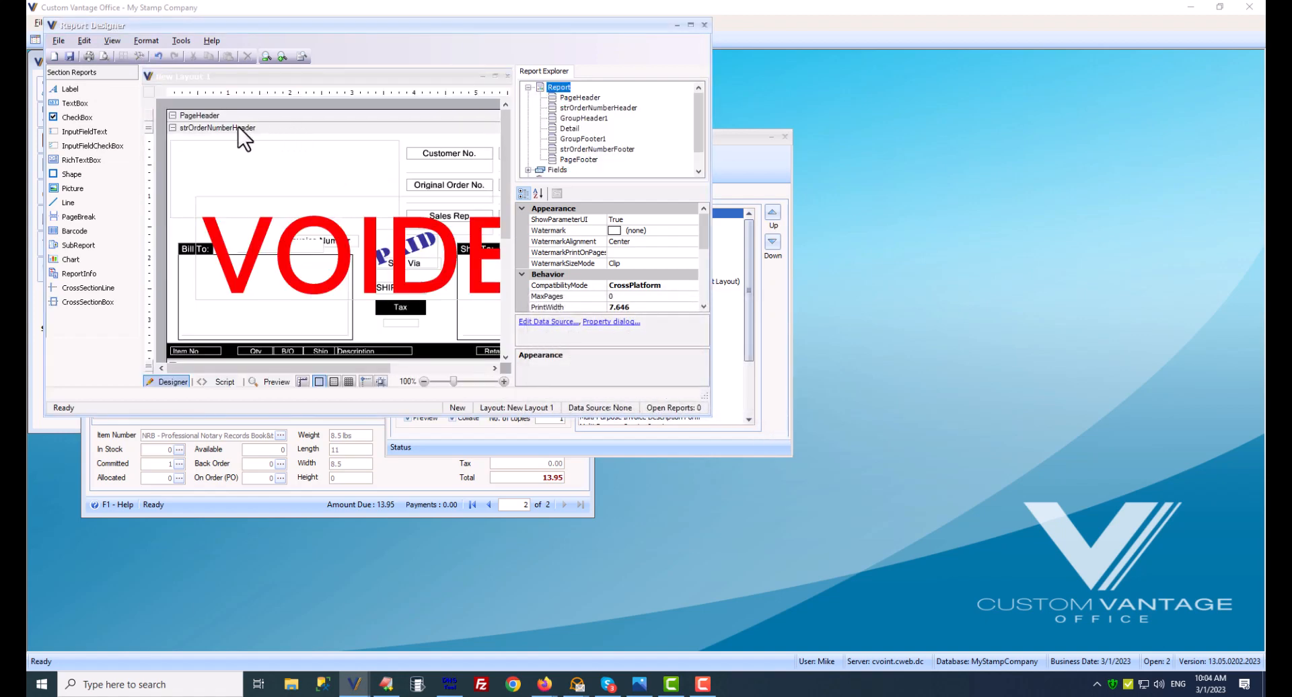
{"action": "double_click", "coordinate": [552, 30]}
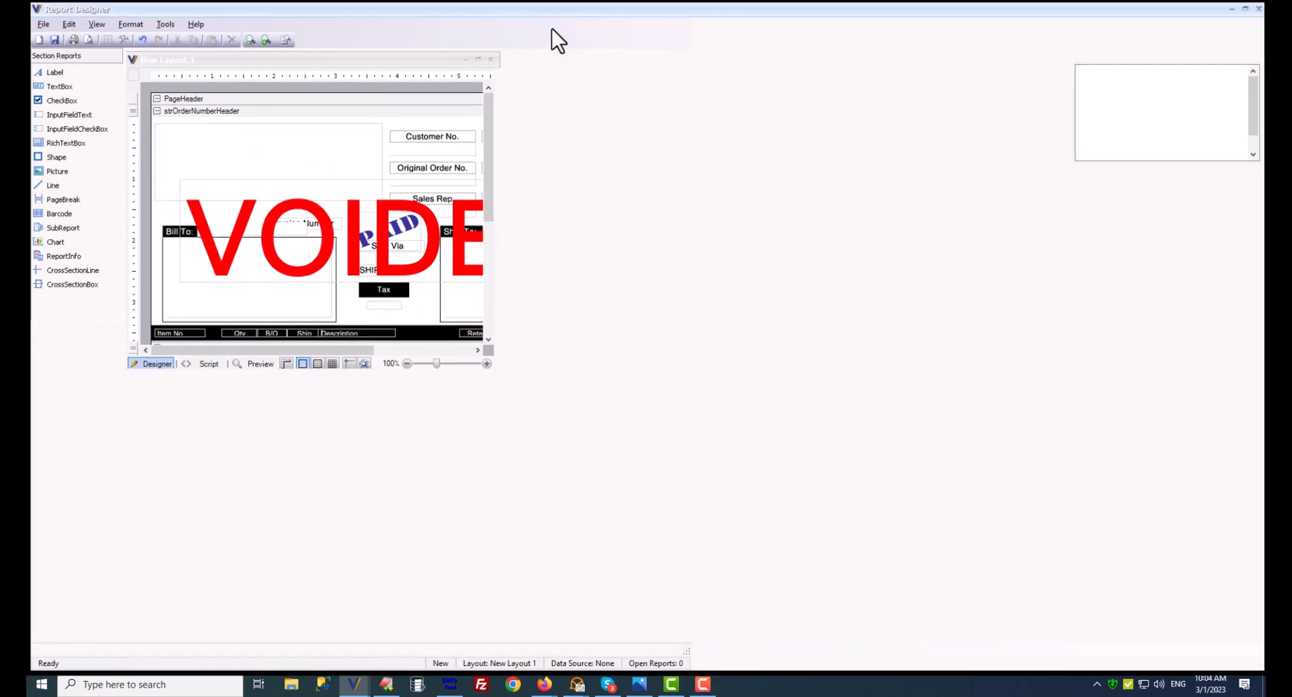
{"action": "double_click", "coordinate": [399, 55]}
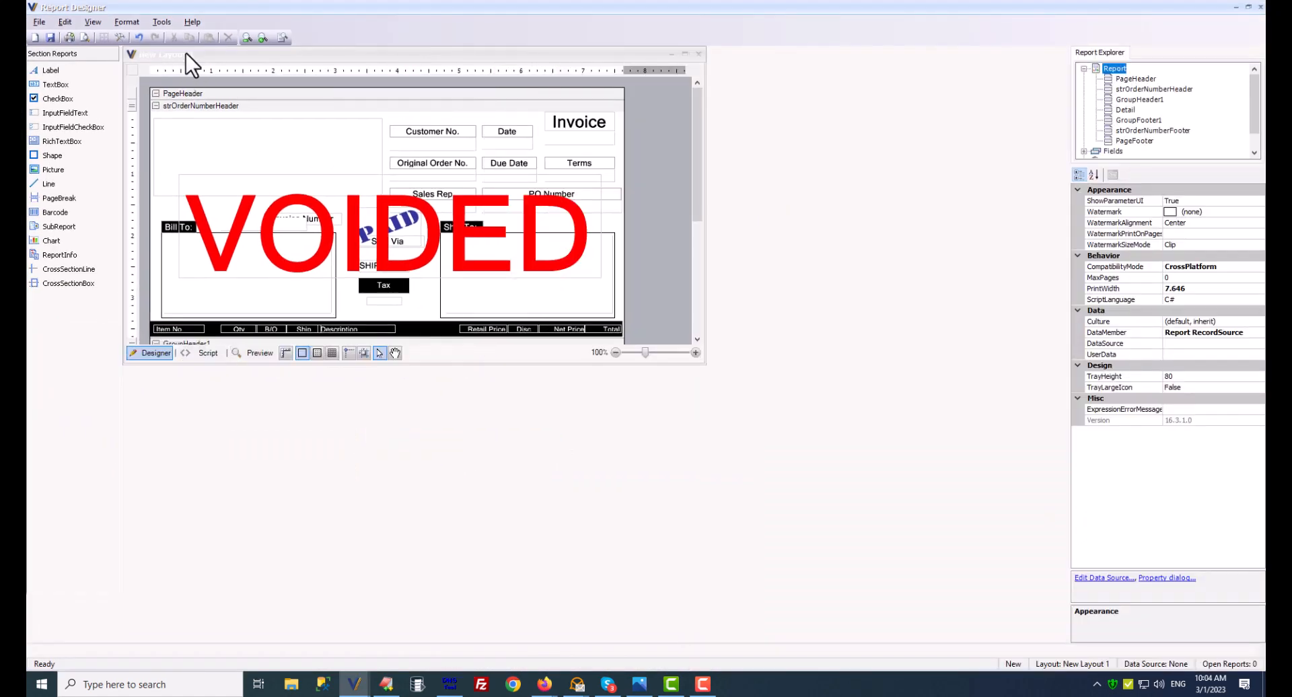
{"action": "double_click", "coordinate": [332, 58]}
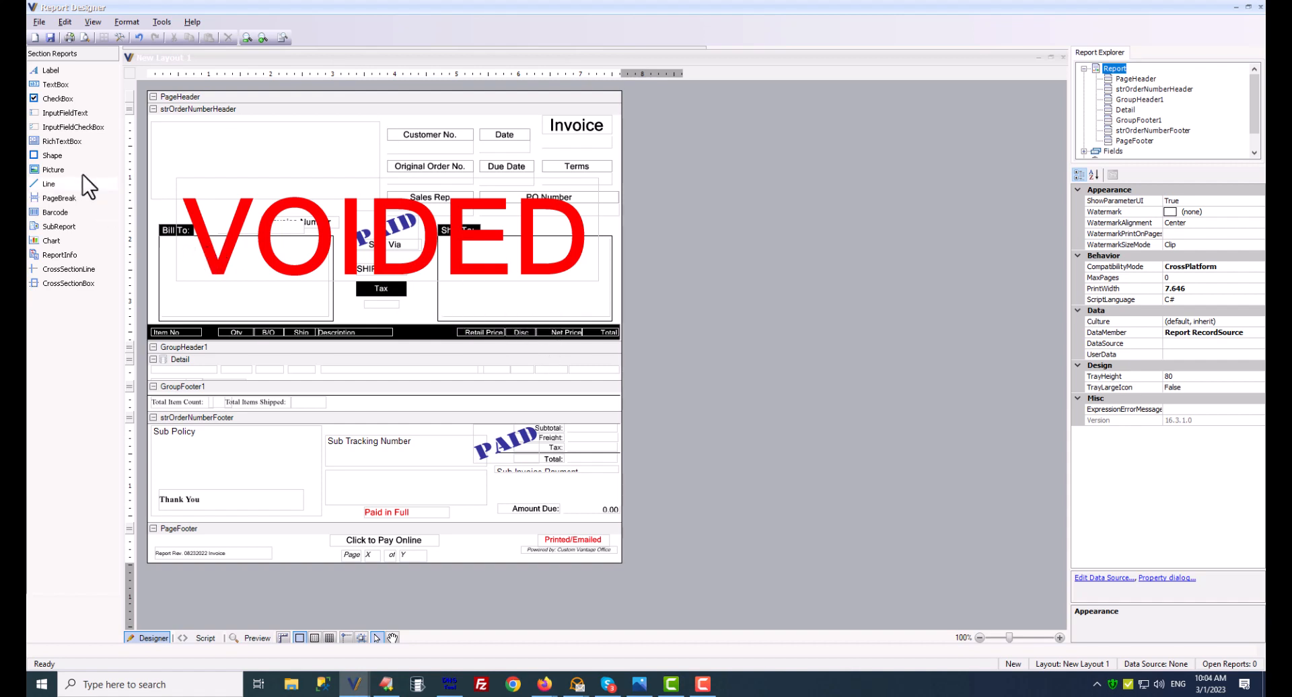
Step: Save the report layout under the name "Custom Invoice" with the description "Invoice with no discounts"
{"action": "left_click", "coordinate": [49, 39]}
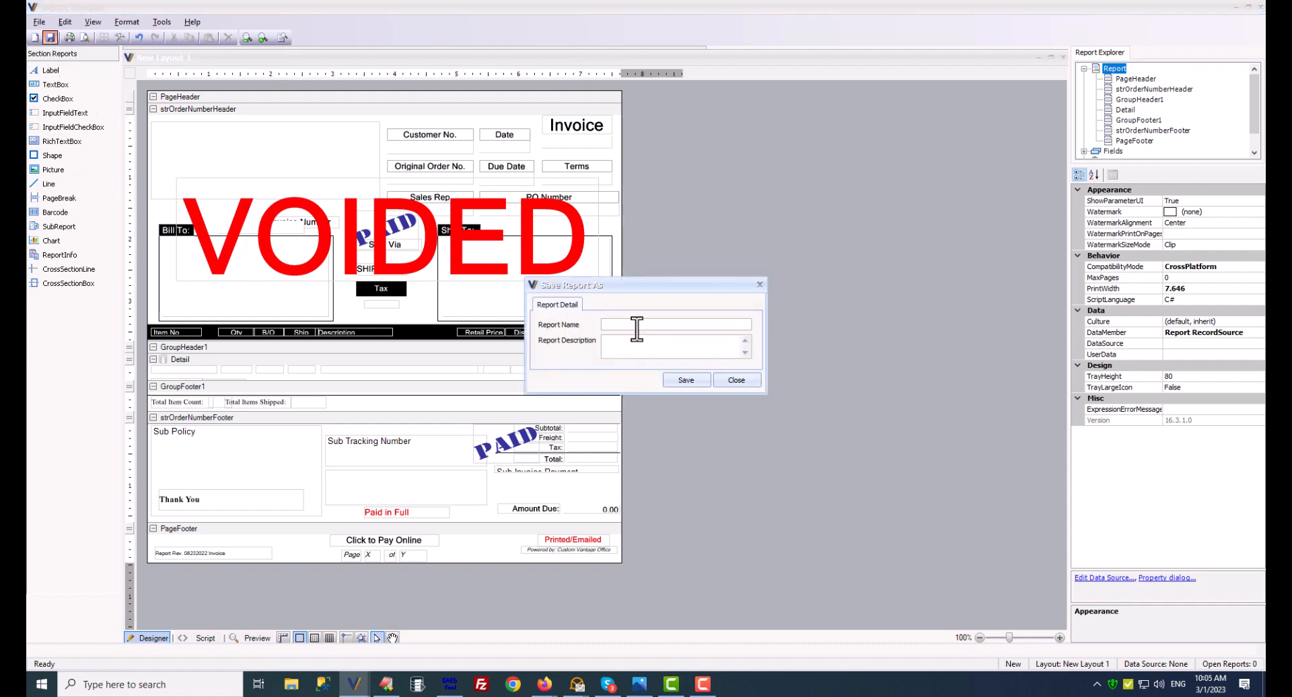
{"action": "type", "text": "Custom Invoice"}
{"action": "left_click", "coordinate": [643, 351]}
{"action": "type", "text": "Invoice with no discounts"}
{"action": "left_click", "coordinate": [703, 379]}
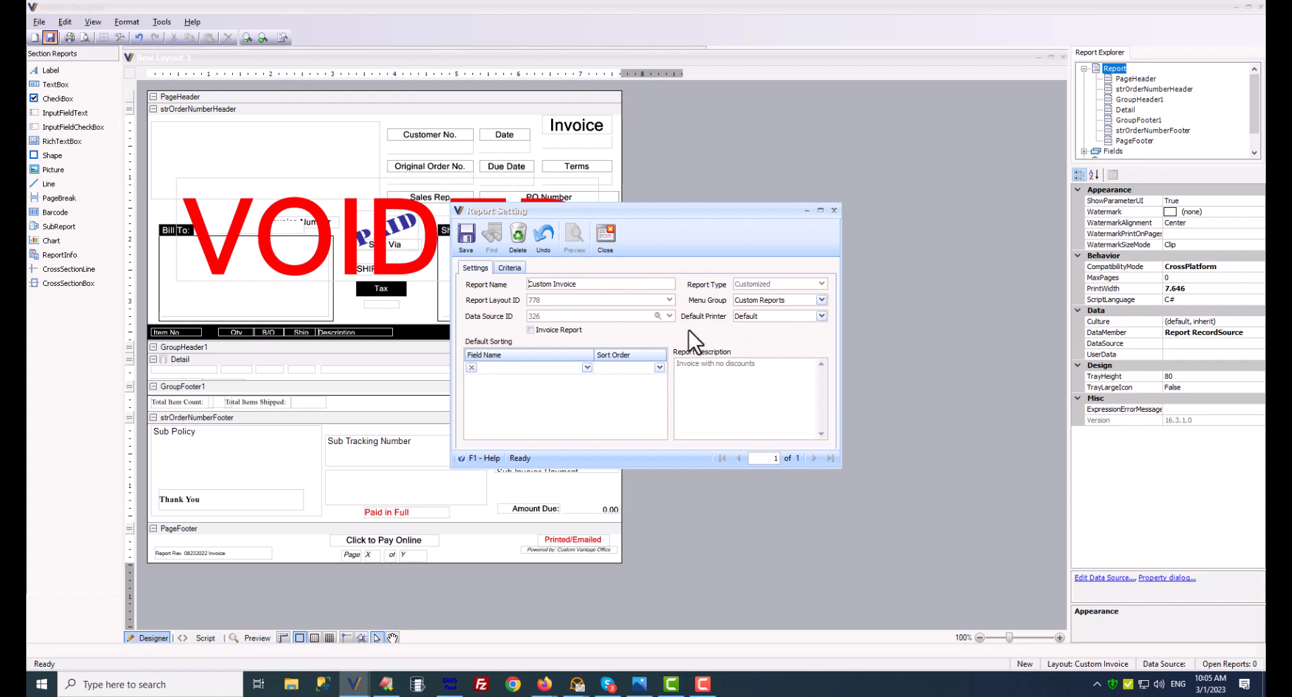
{"action": "left_click", "coordinate": [822, 300]}
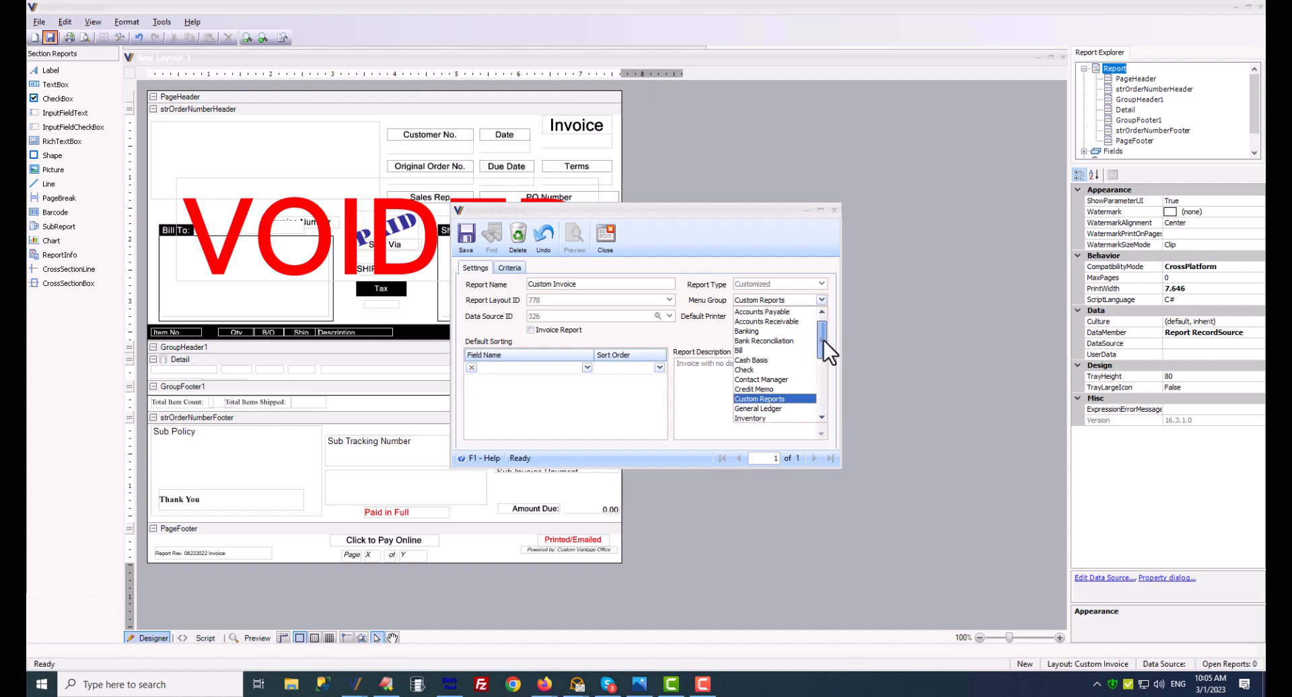
{"action": "left_click_drag", "start_coordinate": [823, 340], "coordinate": [810, 367]}
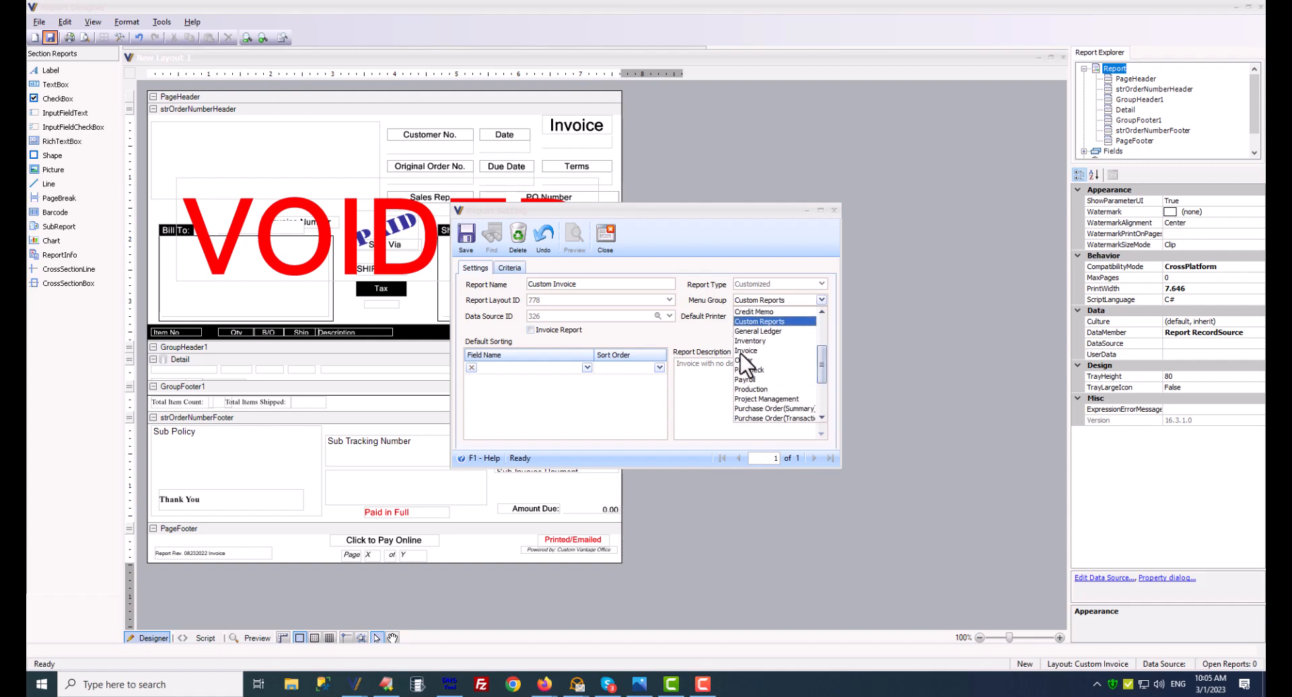
{"action": "left_click", "coordinate": [745, 236]}
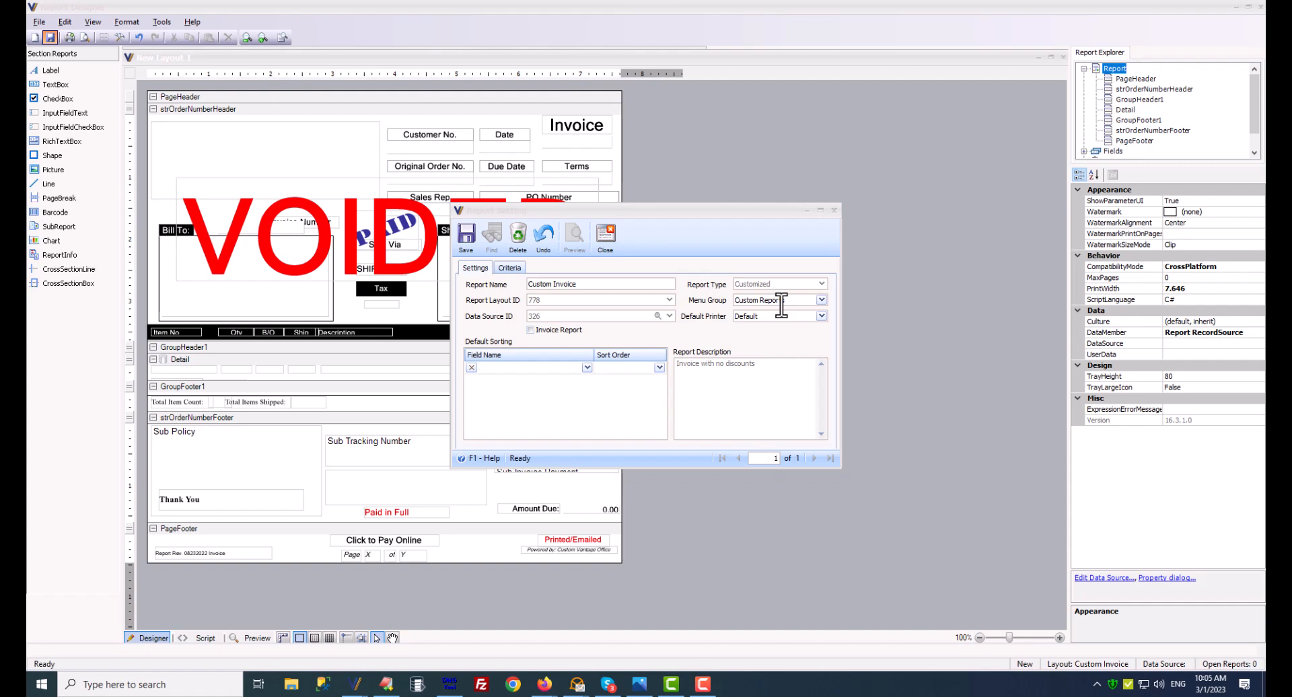
Step: Save the Custom Invoice report settings, decline making it a private report, and close the settings
{"action": "left_click", "coordinate": [471, 240]}
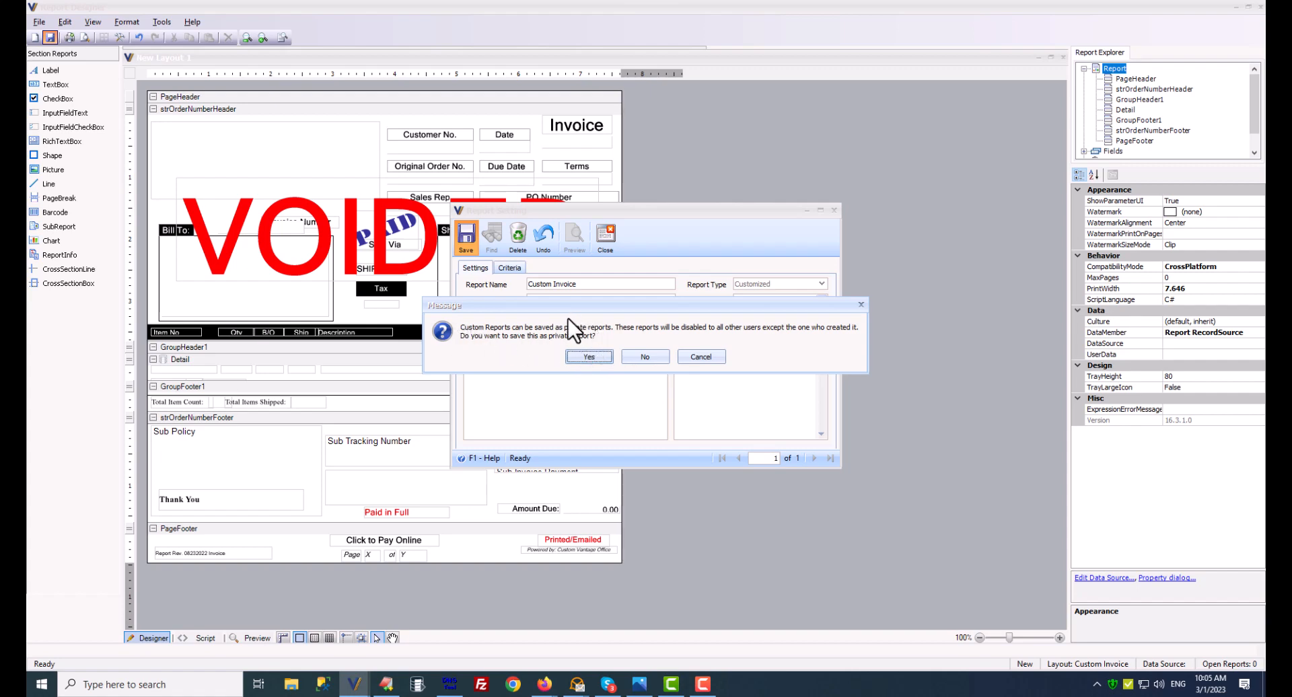
{"action": "left_click", "coordinate": [634, 357]}
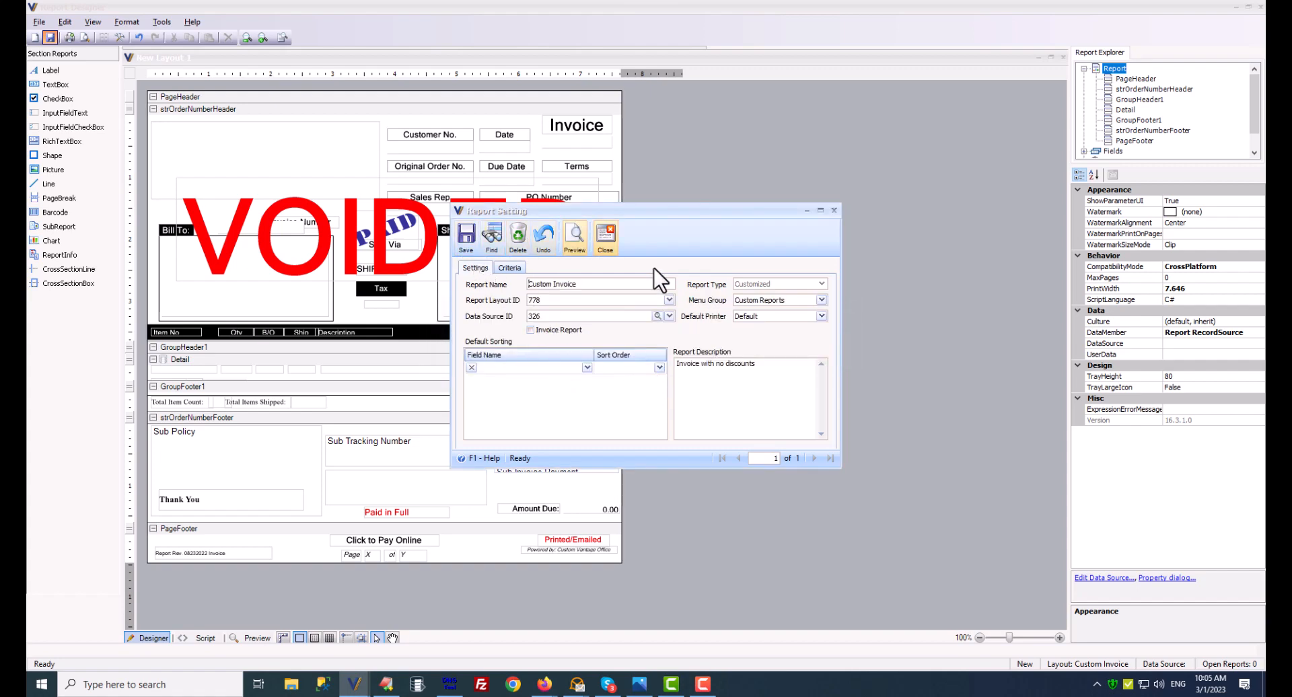
{"action": "left_click", "coordinate": [606, 236]}
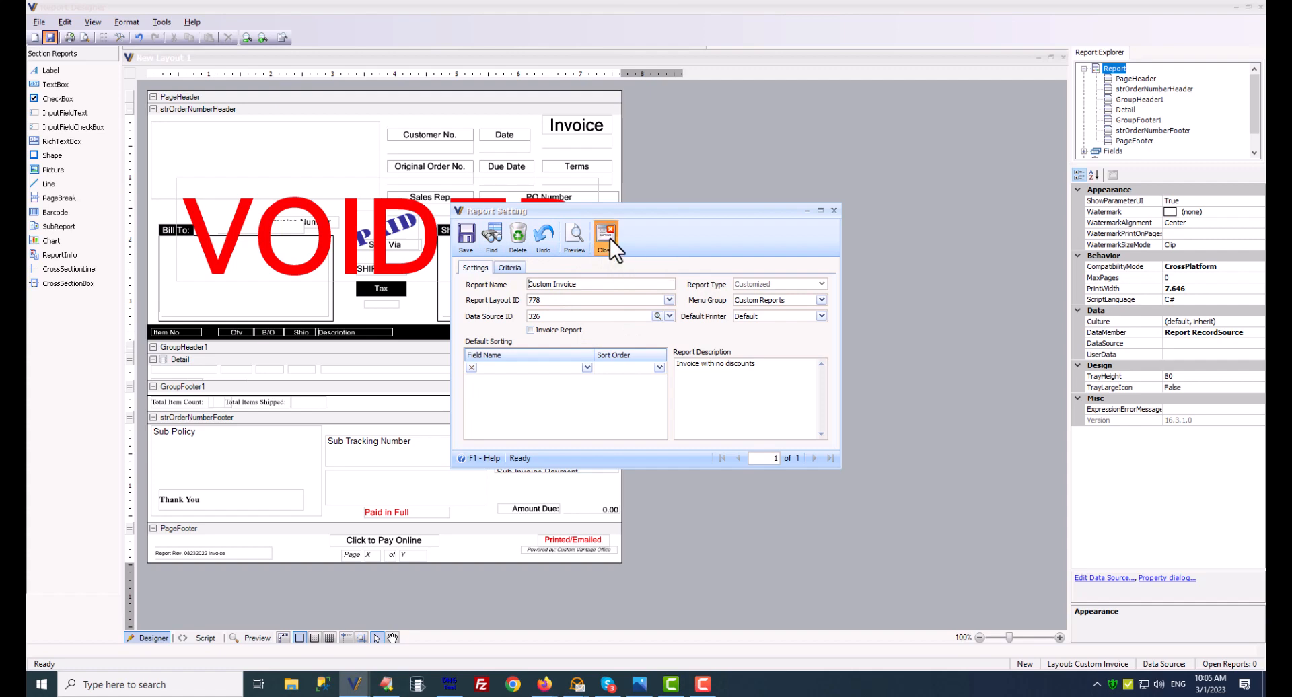
Step: Leave the designer and the invoice print window, and reopen Custom Invoice in the designer from the custom reports
{"action": "left_click", "coordinate": [1260, 7]}
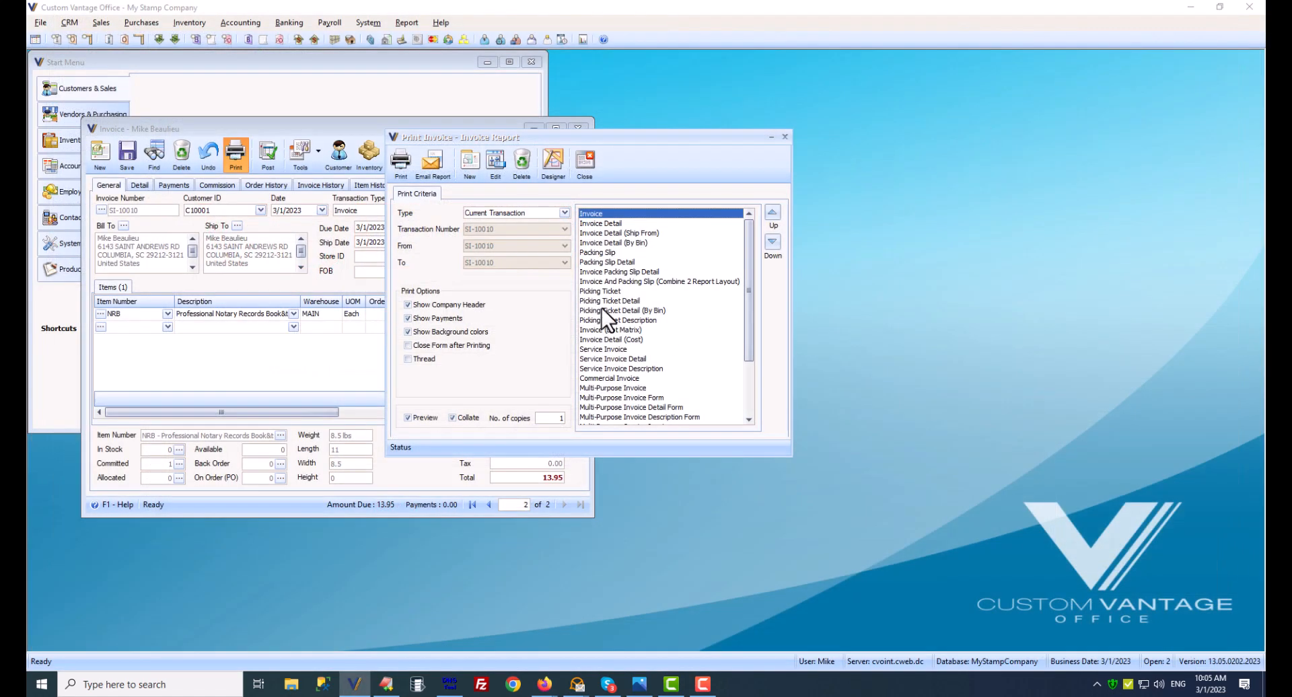
{"action": "left_click", "coordinate": [592, 173]}
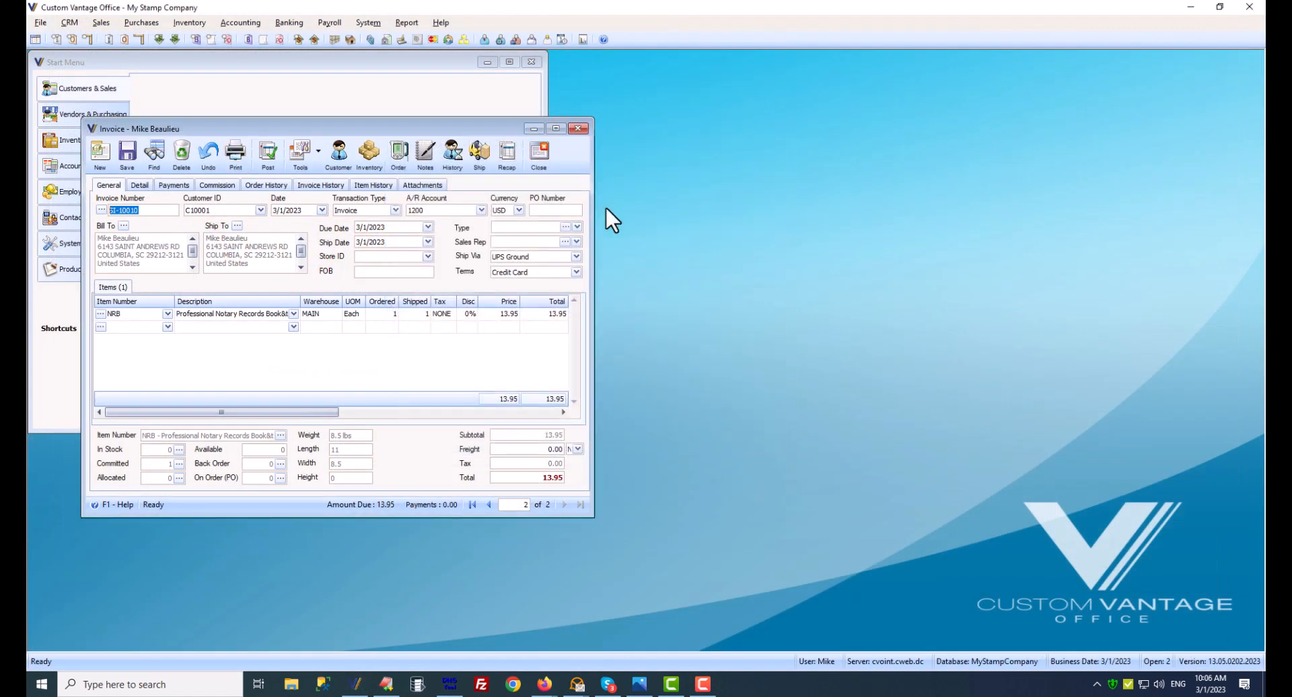
{"action": "left_click", "coordinate": [410, 23]}
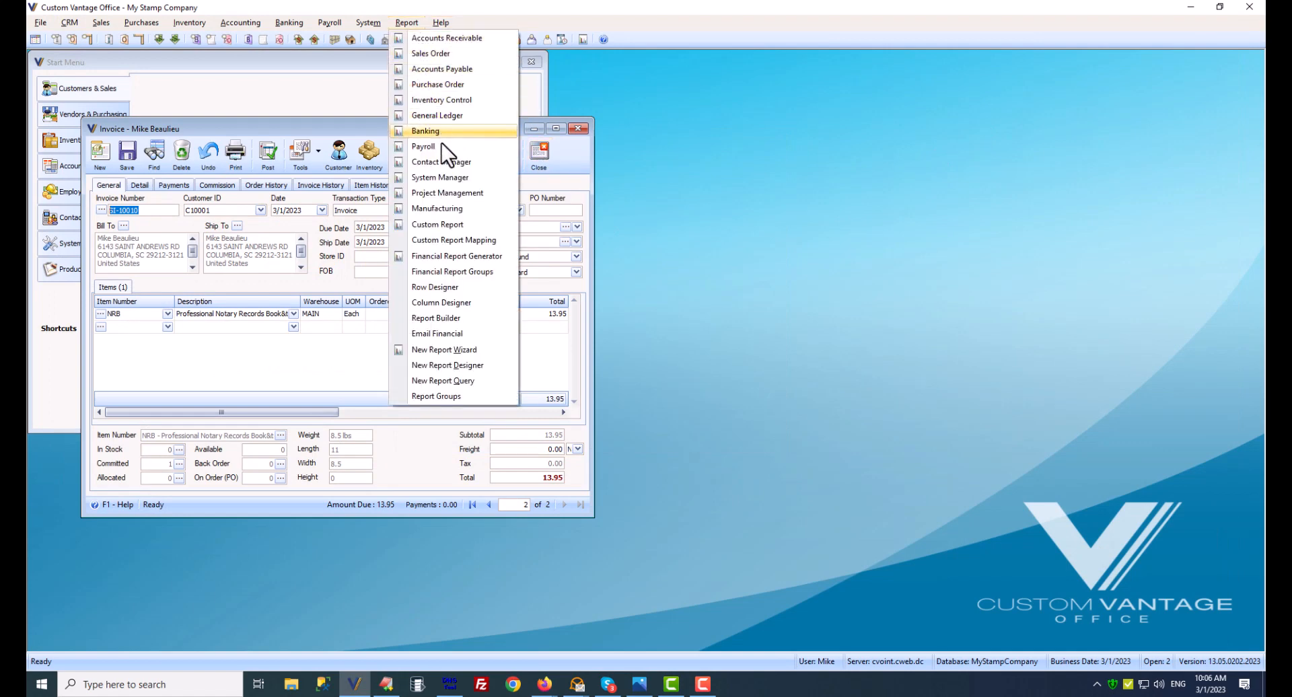
{"action": "left_click", "coordinate": [434, 224]}
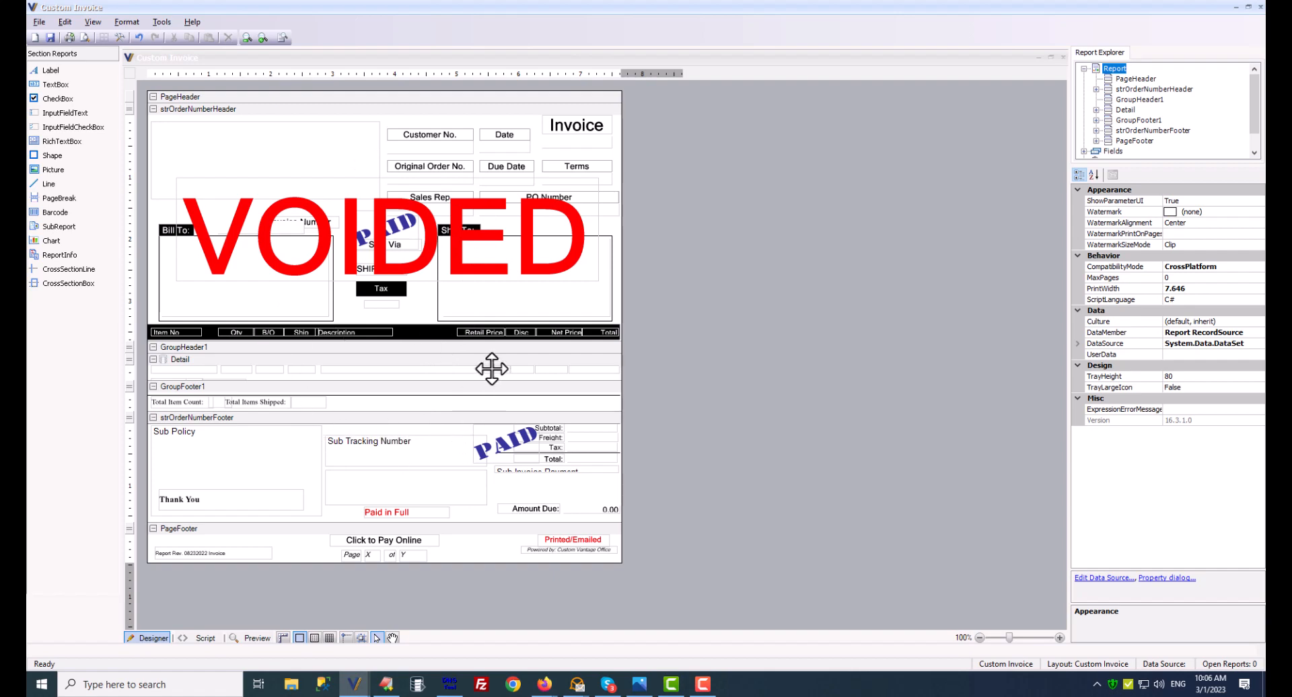
Step: Examine the properties of the Retail Price column label and its detail field, and the report's script code
{"action": "left_click", "coordinate": [487, 333]}
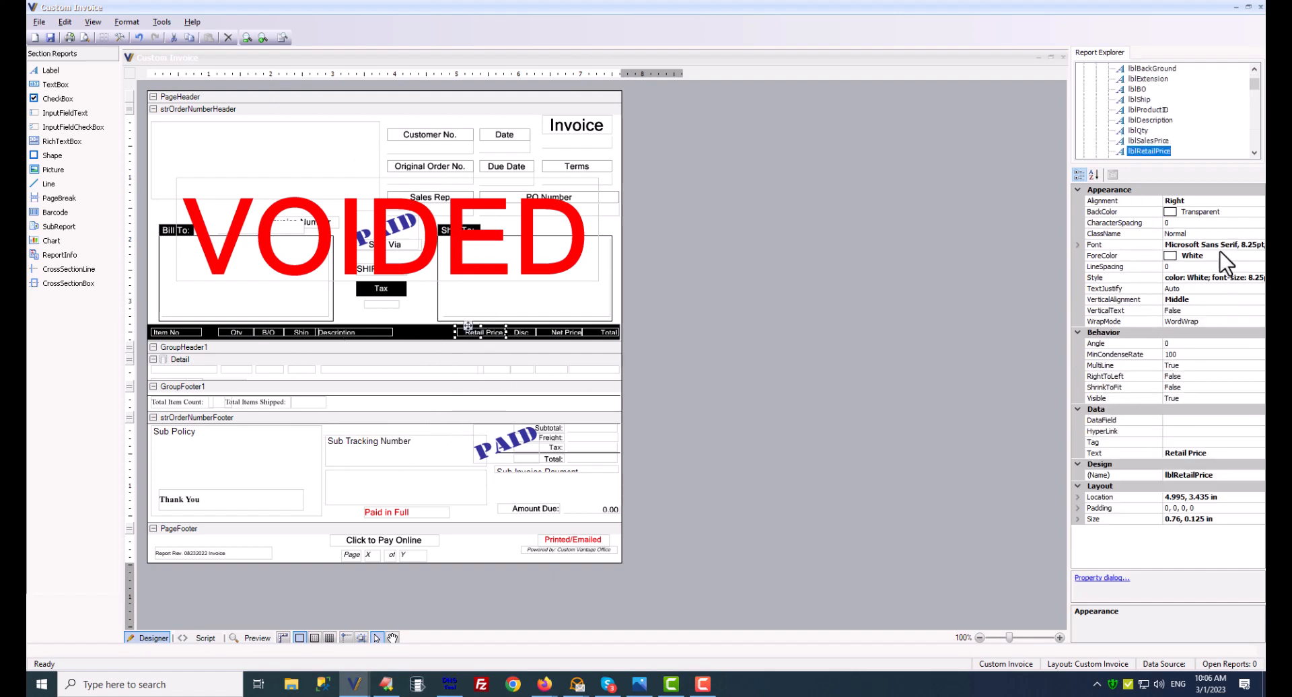
{"action": "left_click", "coordinate": [496, 370]}
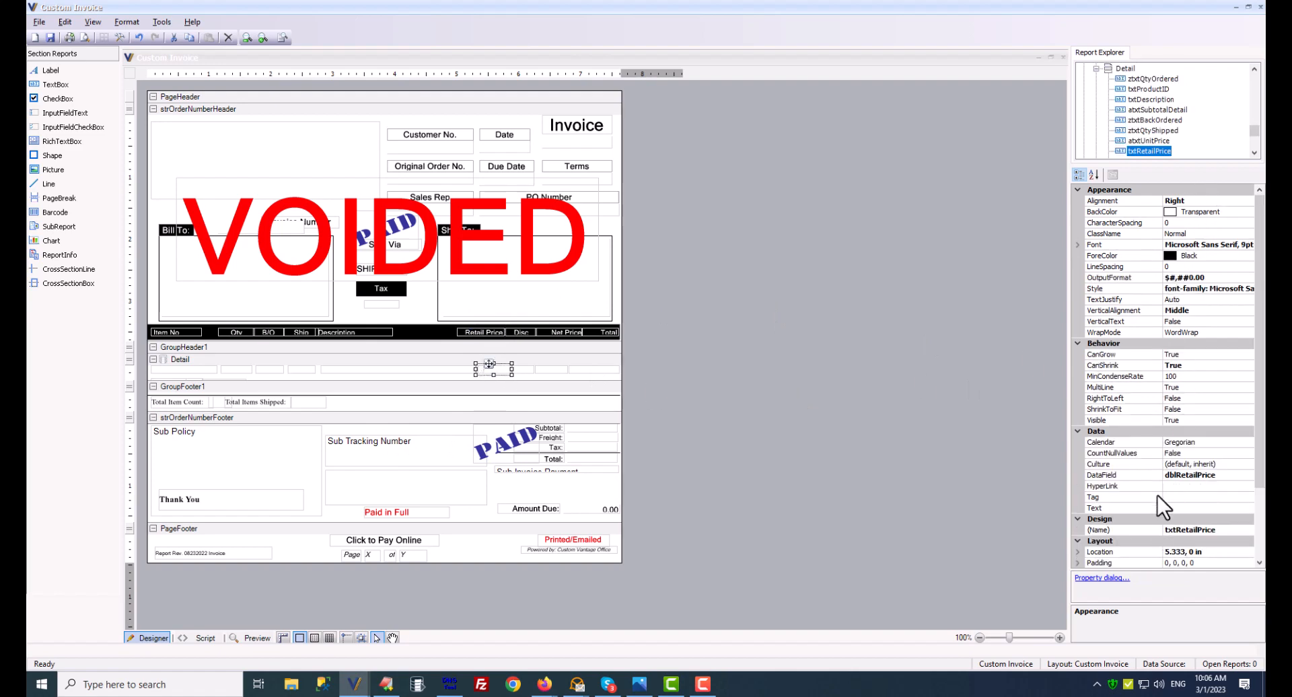
{"action": "scroll", "coordinate": [1157, 495], "scroll_direction": "down", "scroll_amount": 1}
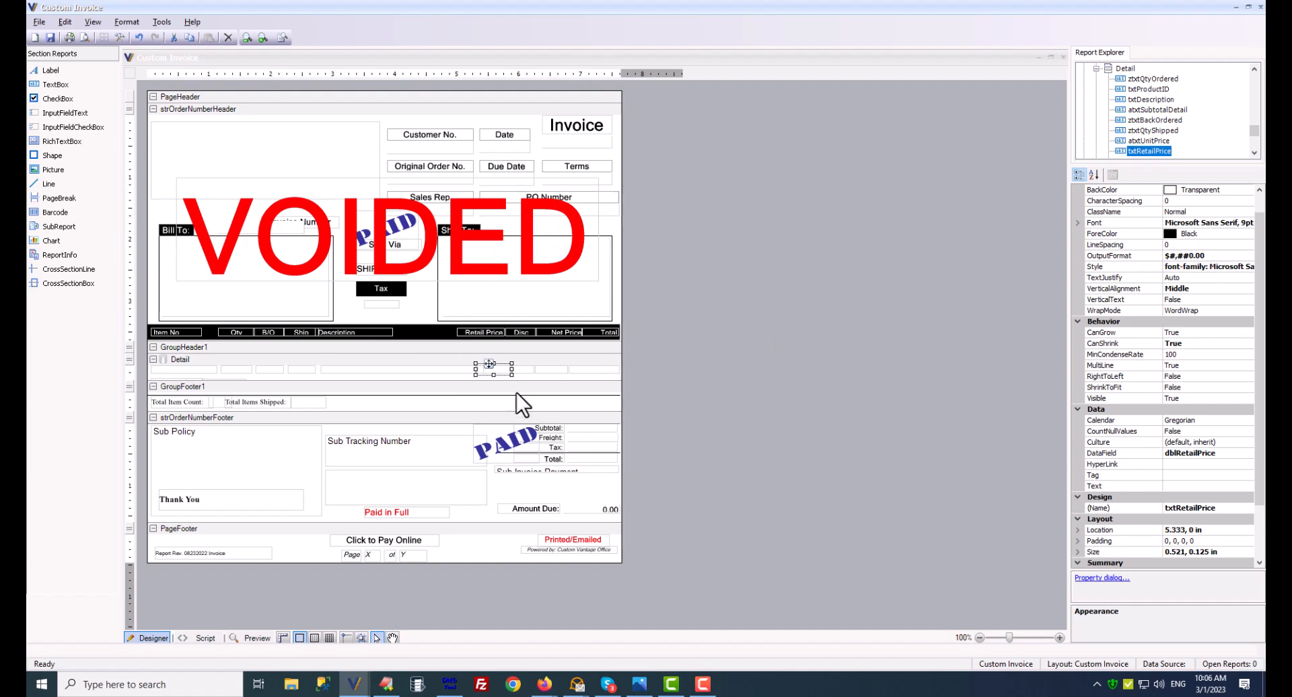
{"action": "left_click", "coordinate": [199, 639]}
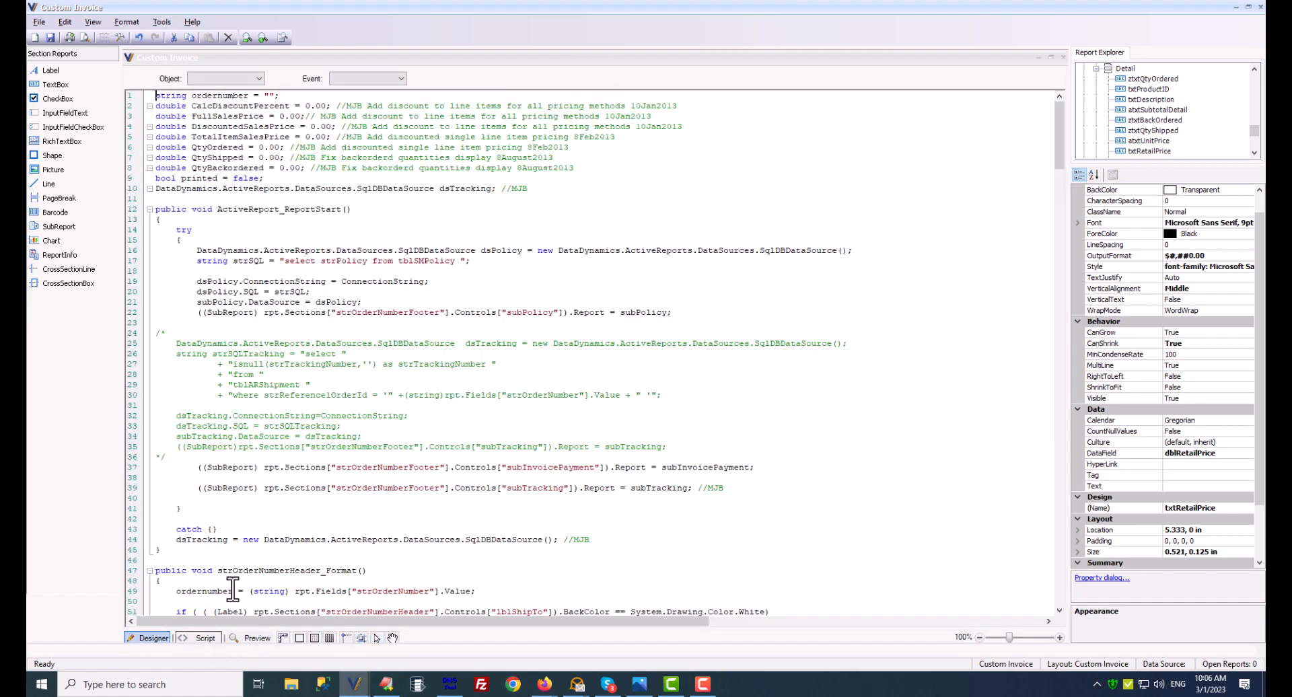
{"action": "left_click_drag", "start_coordinate": [1057, 122], "coordinate": [1040, 88]}
{"action": "left_click", "coordinate": [152, 638]}
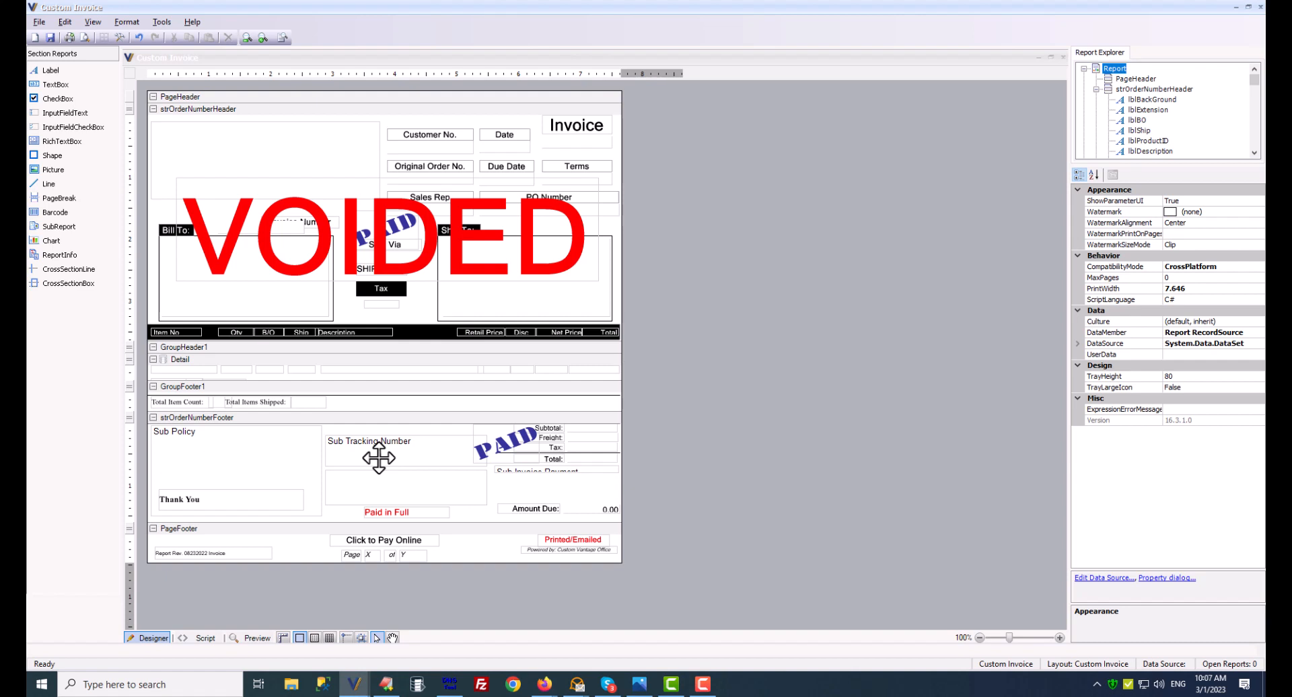
{"action": "left_click", "coordinate": [491, 332]}
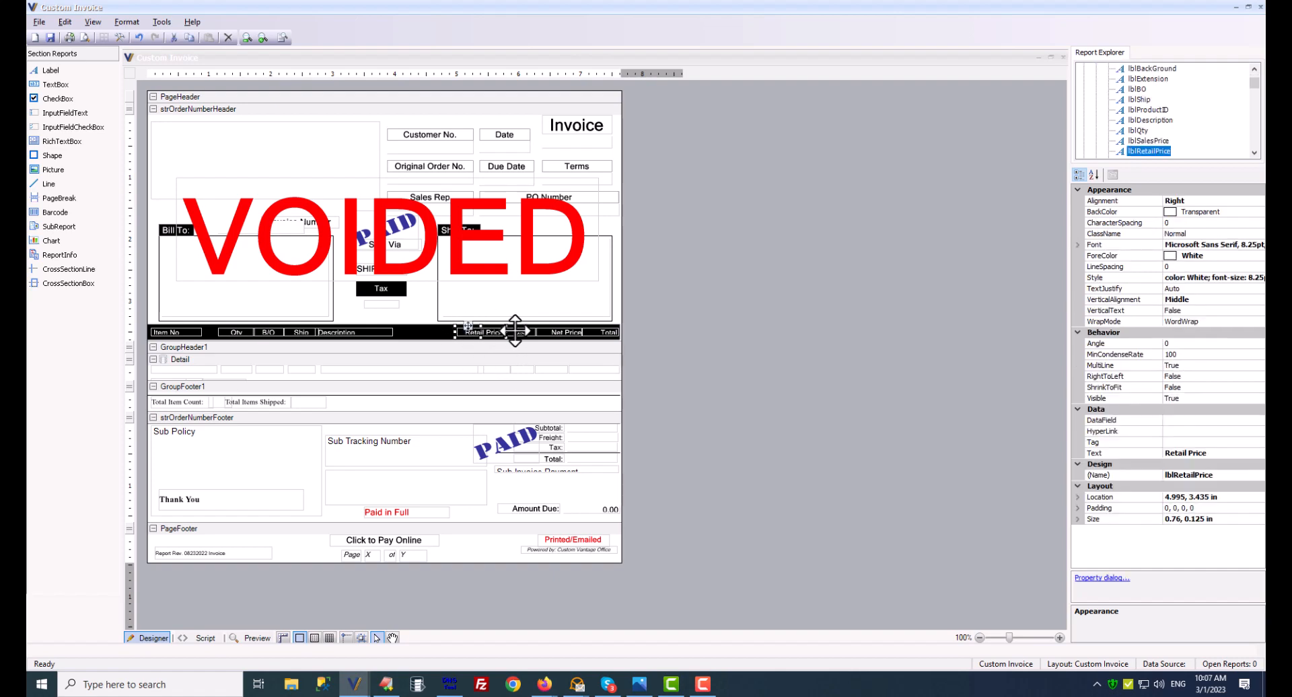
{"action": "left_click", "coordinate": [491, 367]}
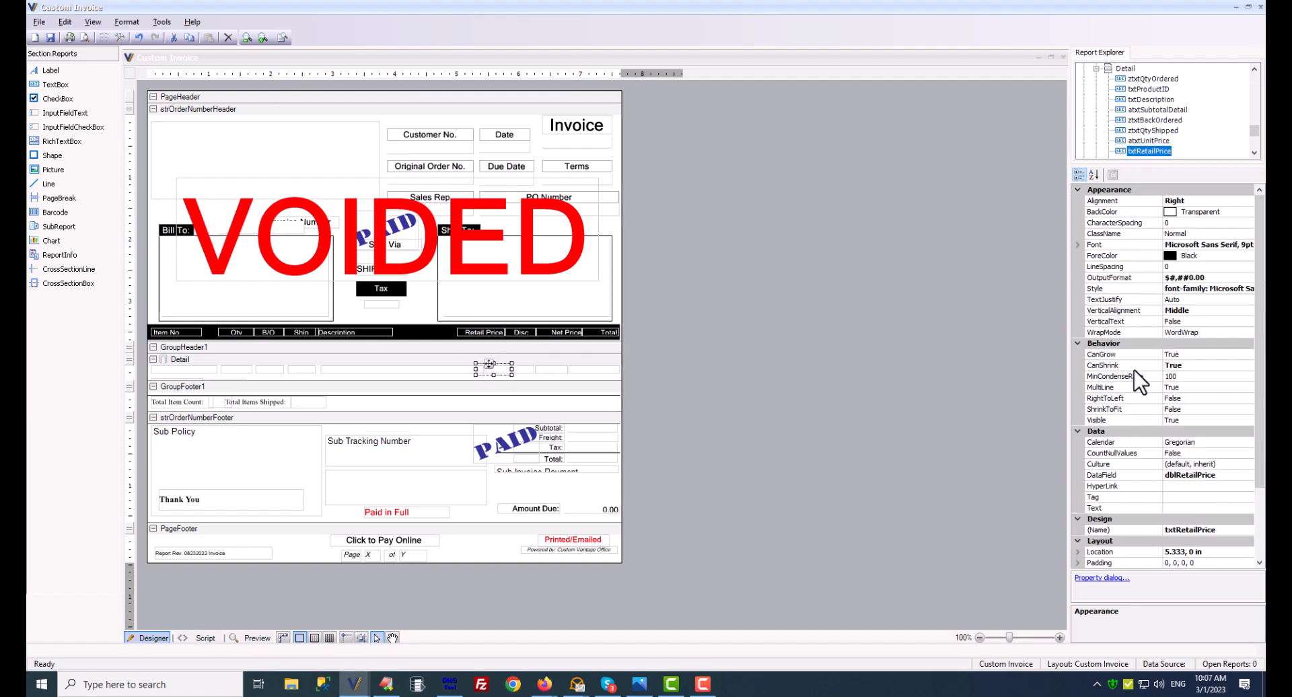
{"action": "scroll", "coordinate": [1143, 404], "scroll_direction": "down", "scroll_amount": 3}
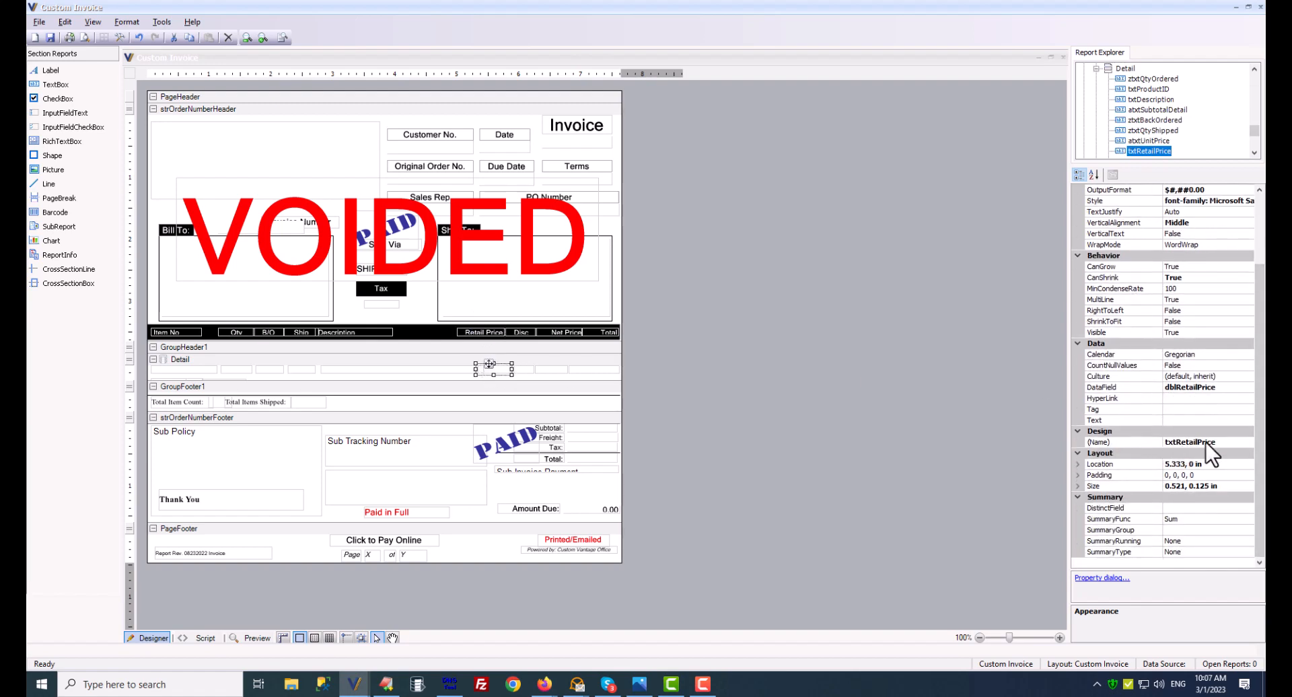
Step: Set the Visible property of the Retail Price column label to False
{"action": "left_click", "coordinate": [479, 332]}
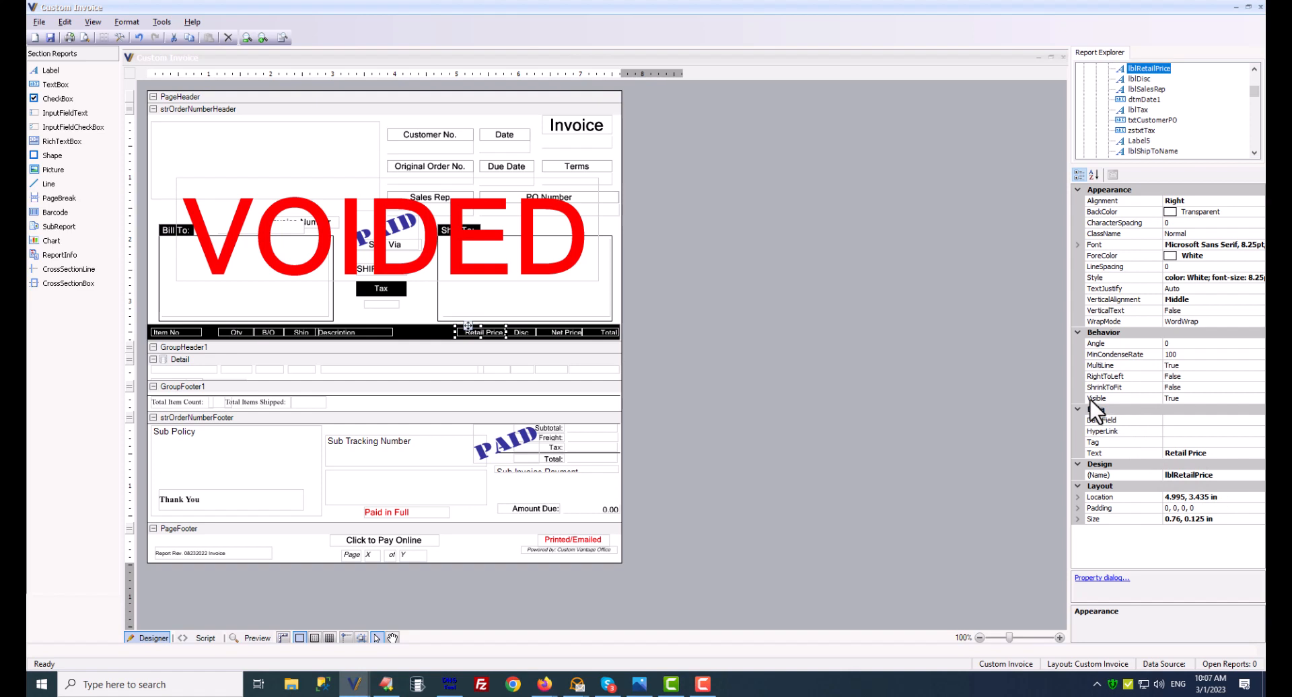
{"action": "left_click", "coordinate": [1168, 398]}
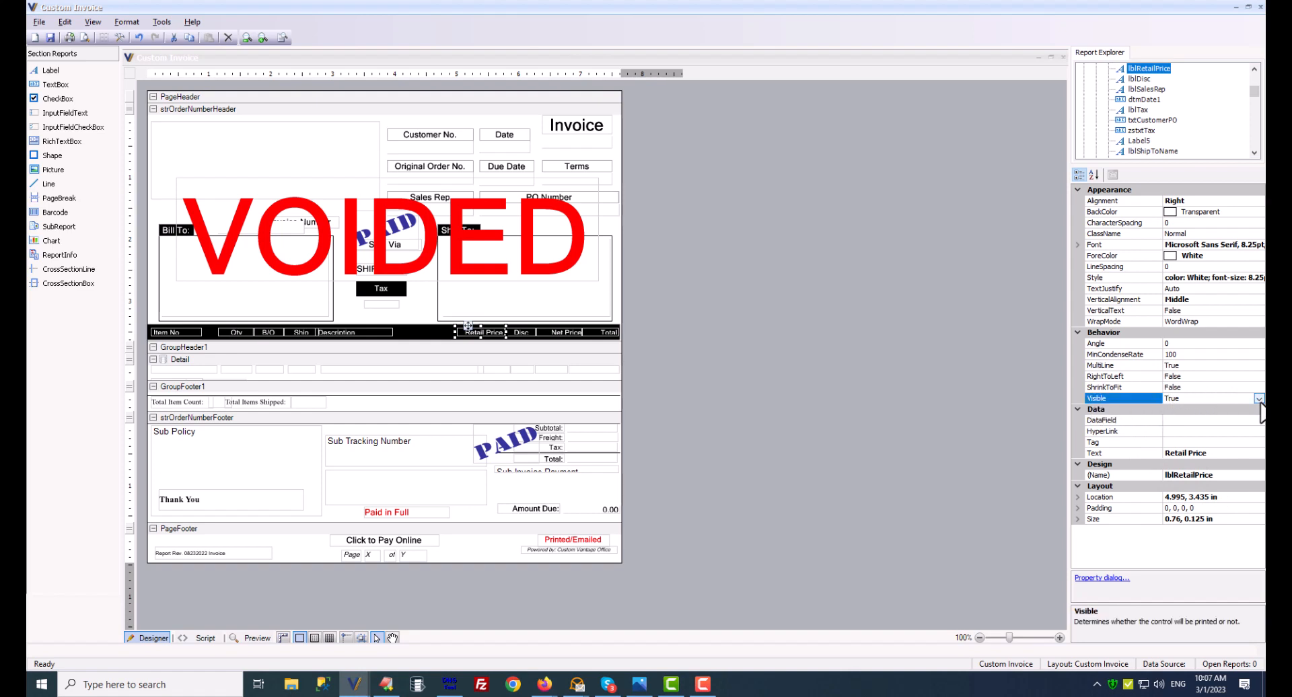
{"action": "left_click", "coordinate": [1258, 398]}
{"action": "left_click", "coordinate": [1174, 421]}
Step: Set the Visible property of the Disc column label to False
{"action": "left_click", "coordinate": [520, 332]}
{"action": "left_click", "coordinate": [1193, 399]}
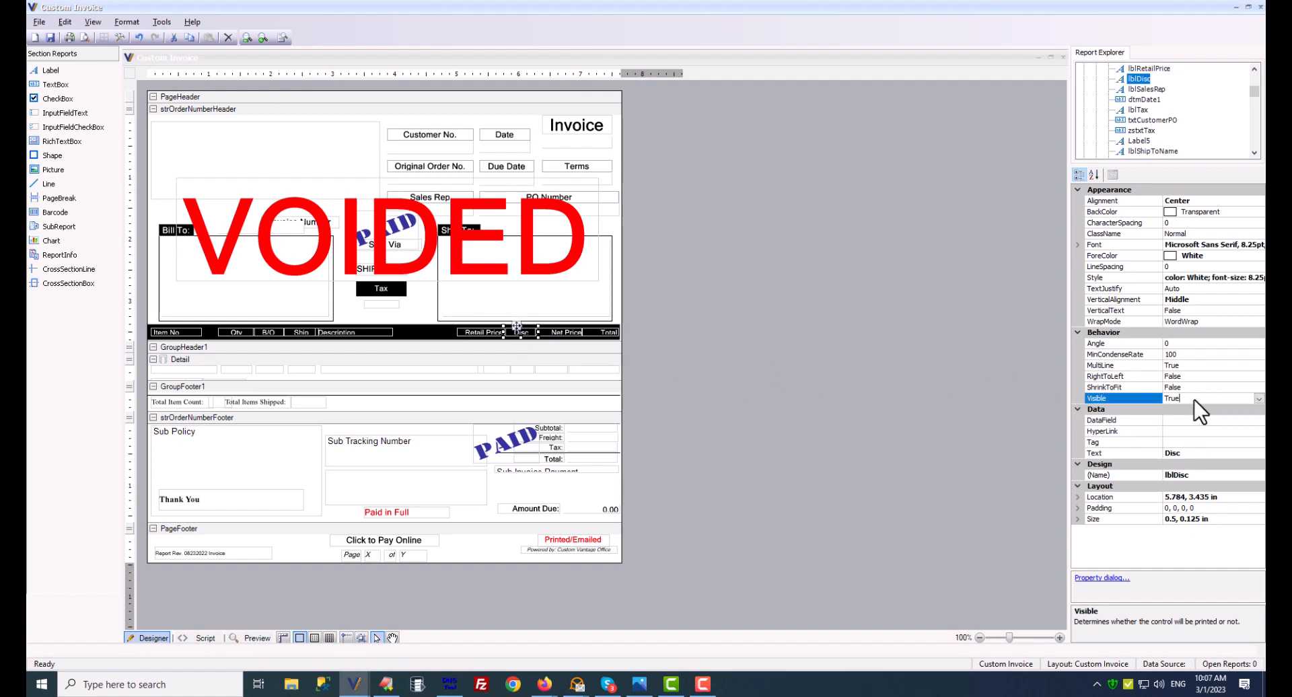
{"action": "left_click", "coordinate": [1258, 399]}
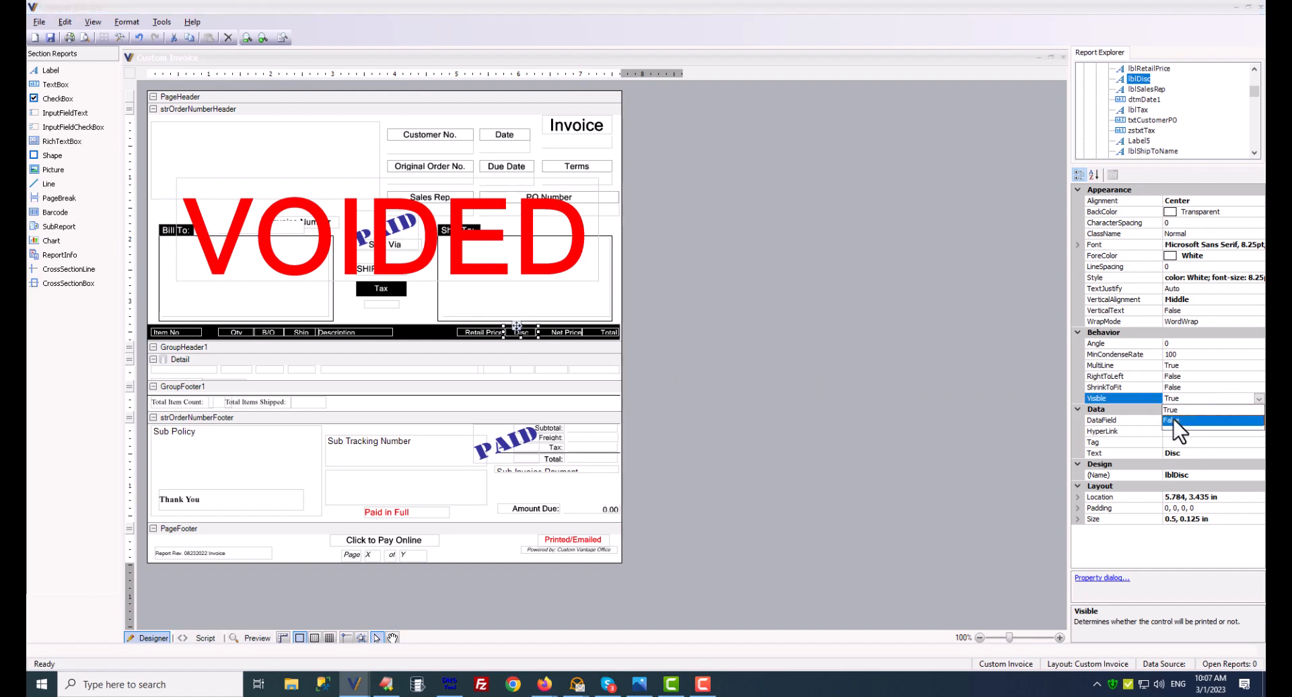
{"action": "left_click", "coordinate": [1173, 419]}
Step: Set the Visible property of the retail price and discount fields in the Detail section to False
{"action": "left_click", "coordinate": [496, 372]}
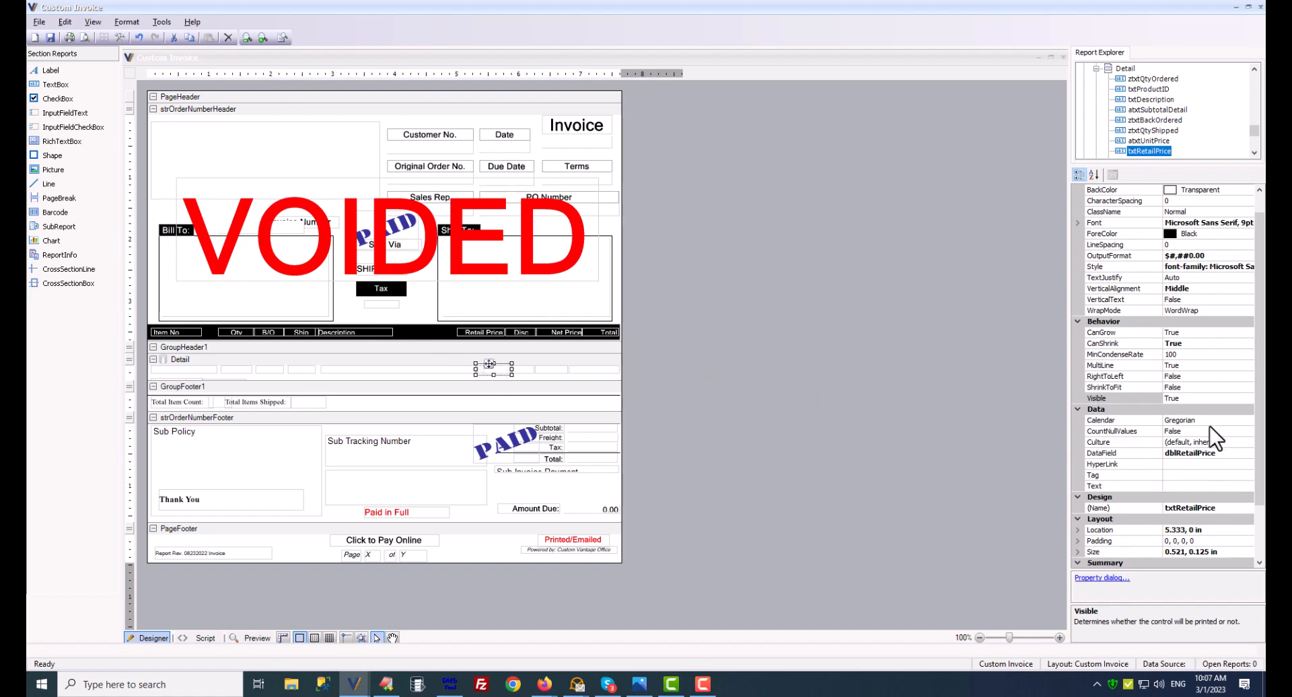
{"action": "left_click", "coordinate": [1244, 400]}
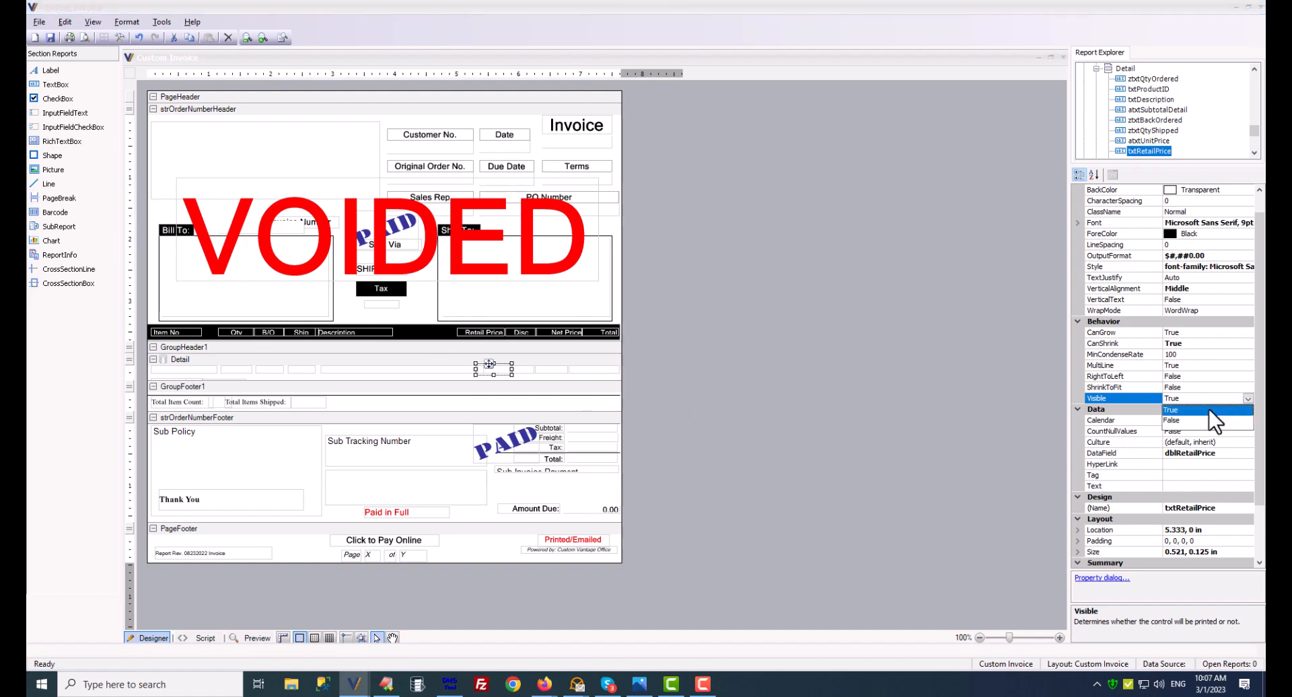
{"action": "left_click", "coordinate": [523, 368]}
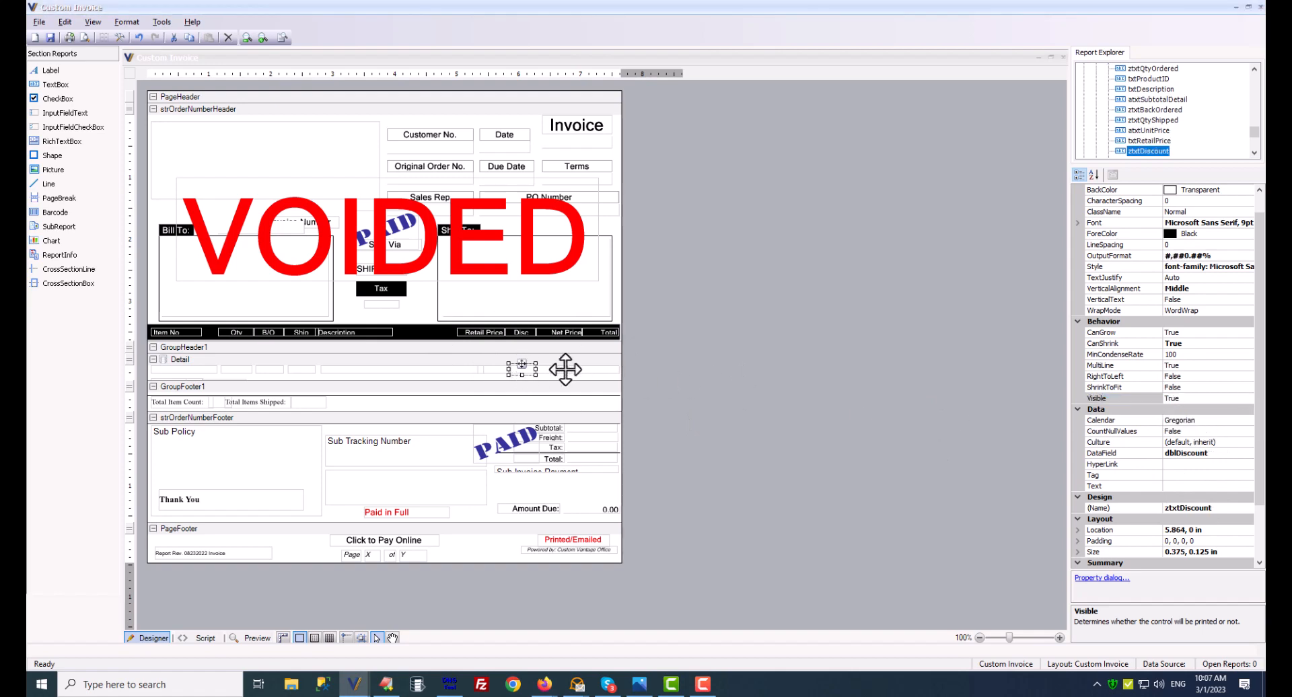
{"action": "left_click", "coordinate": [1196, 398]}
{"action": "left_click", "coordinate": [1248, 398]}
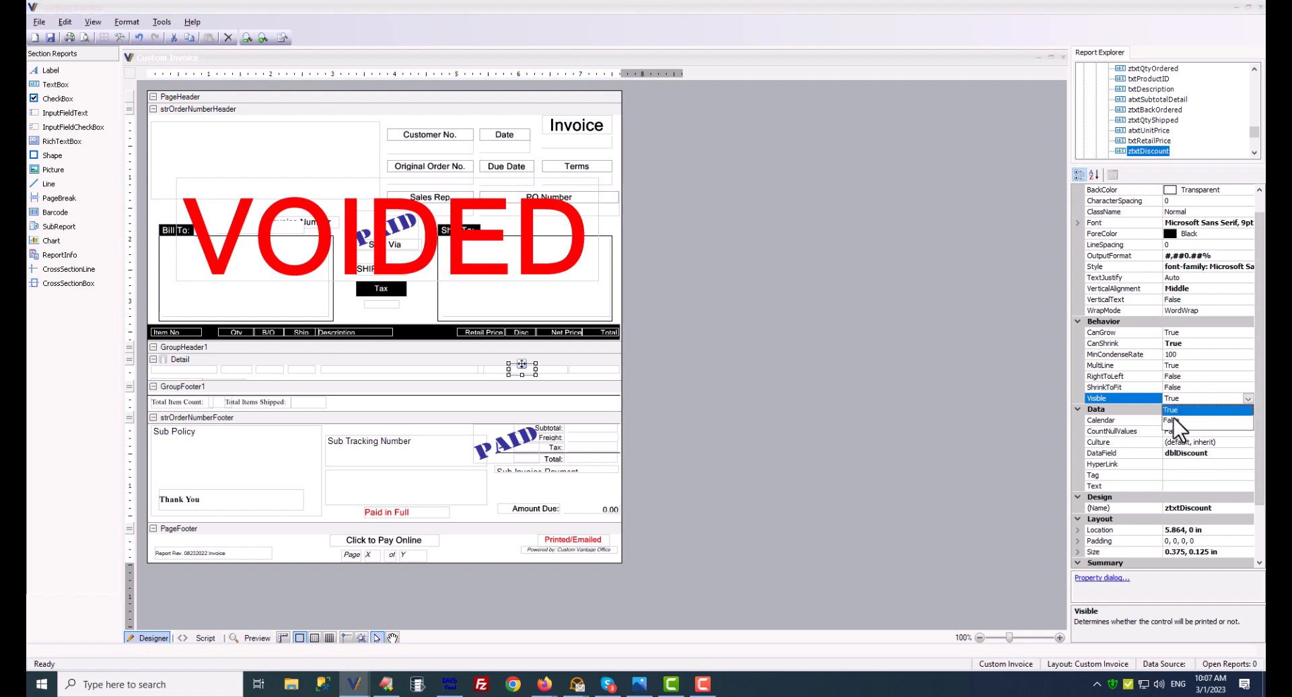
{"action": "left_click", "coordinate": [1173, 419]}
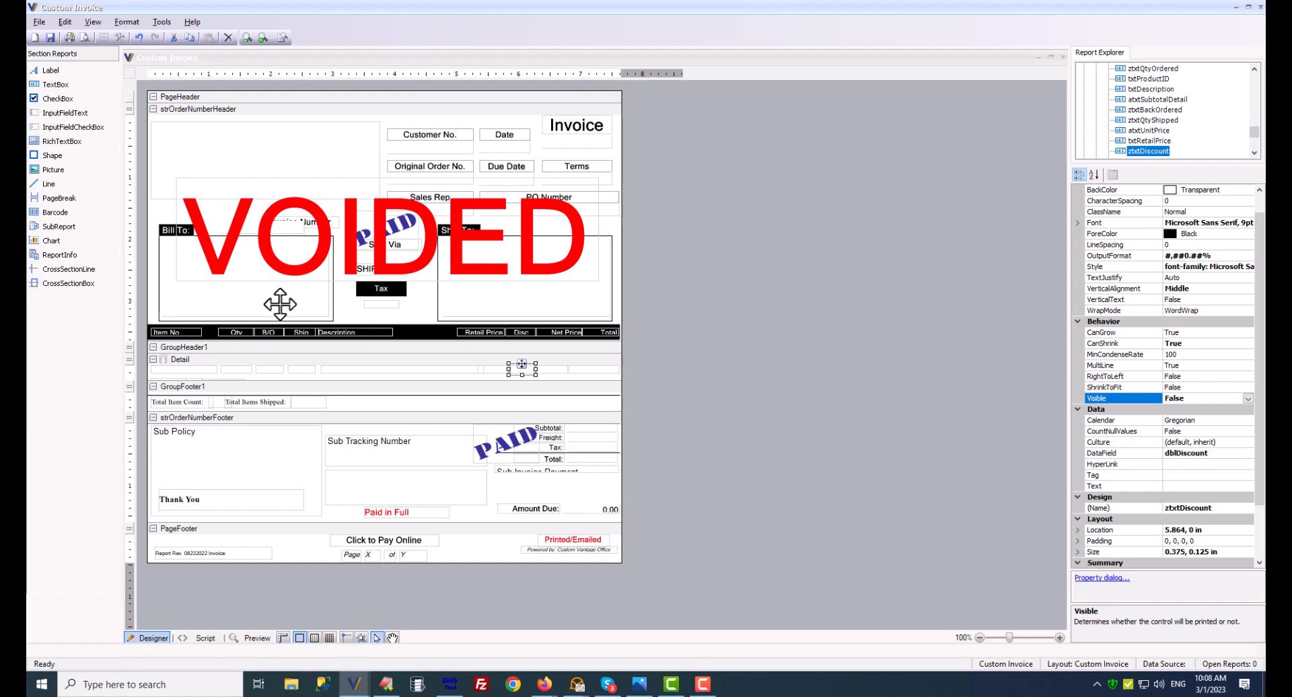
Step: Change the revision label in the page footer to "Report Rev. 03012023 Custom Invoice" and save the report
{"action": "left_click", "coordinate": [216, 555]}
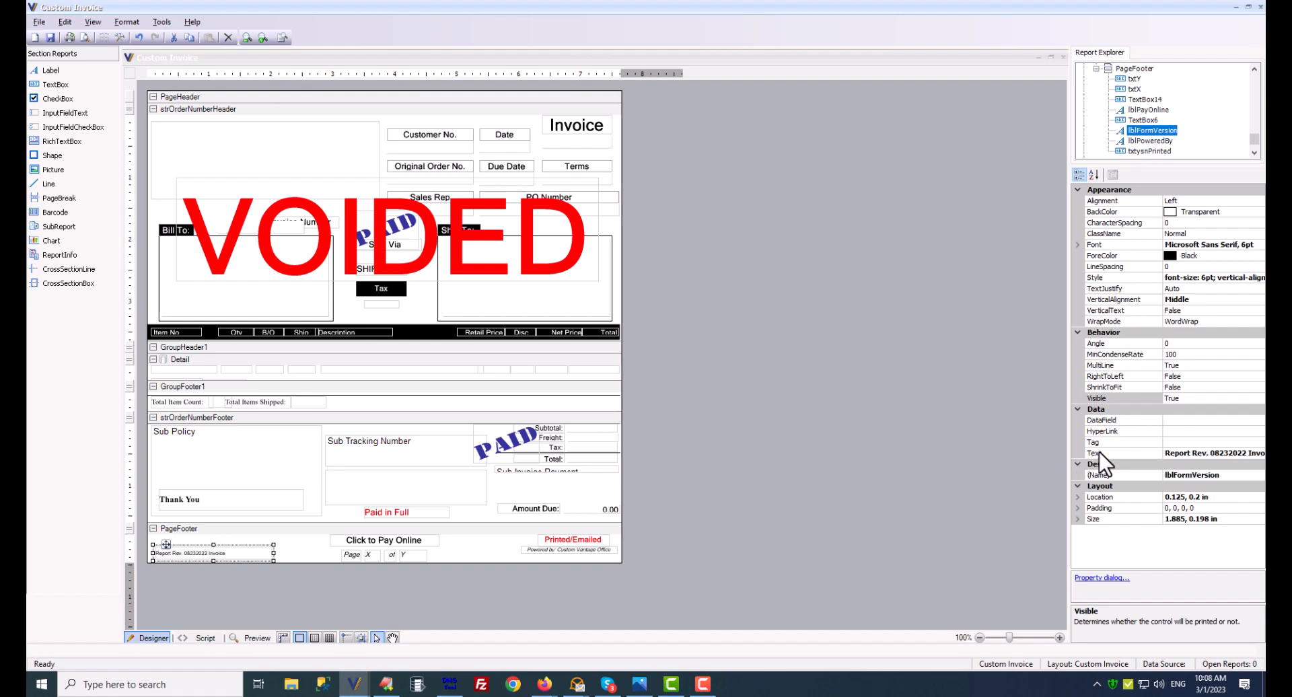
{"action": "left_click", "coordinate": [1255, 454]}
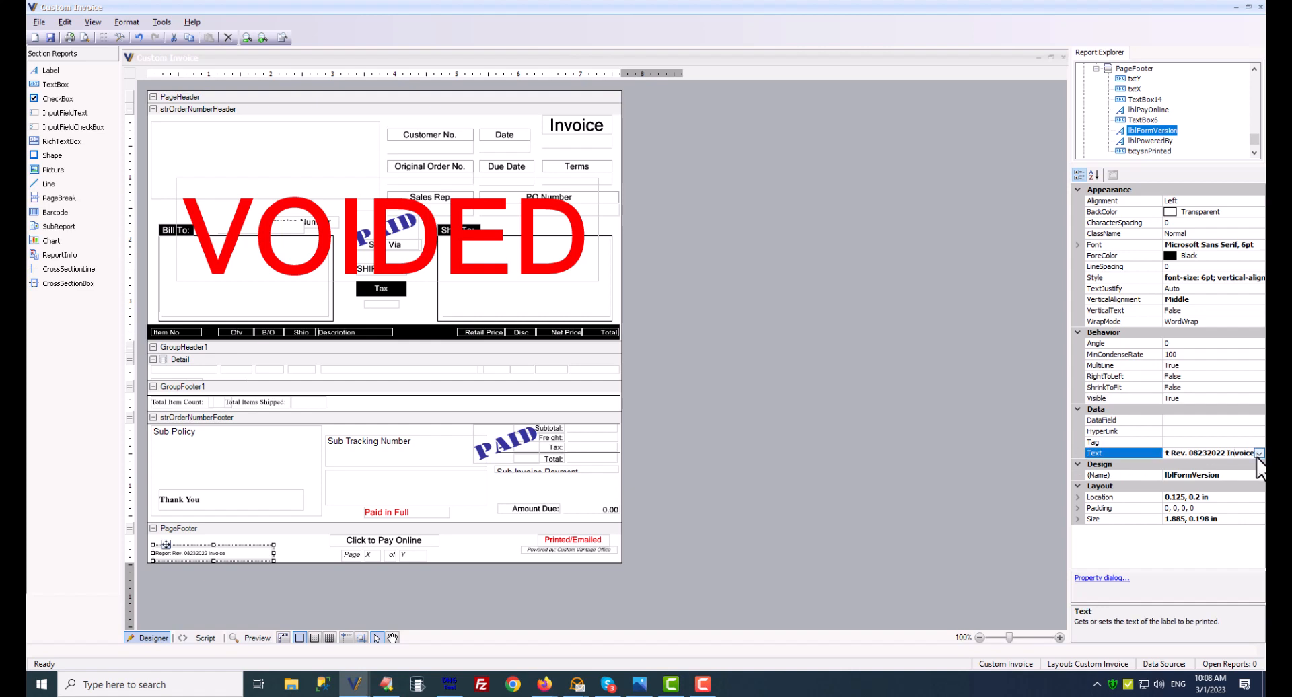
{"action": "left_click", "coordinate": [1258, 453]}
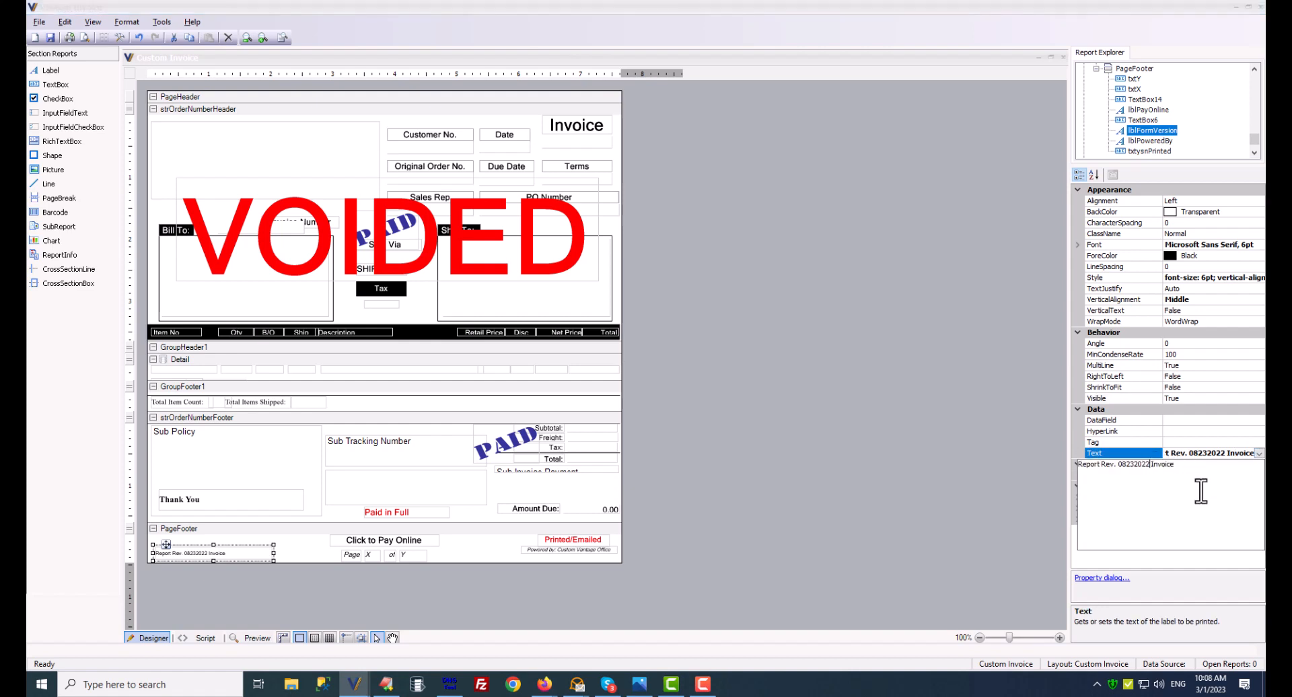
{"action": "type", "text": "Custom"}
{"action": "left_click_drag", "start_coordinate": [1119, 466], "coordinate": [1152, 466]}
{"action": "type", "text": "03012023"}
{"action": "left_click", "coordinate": [902, 451]}
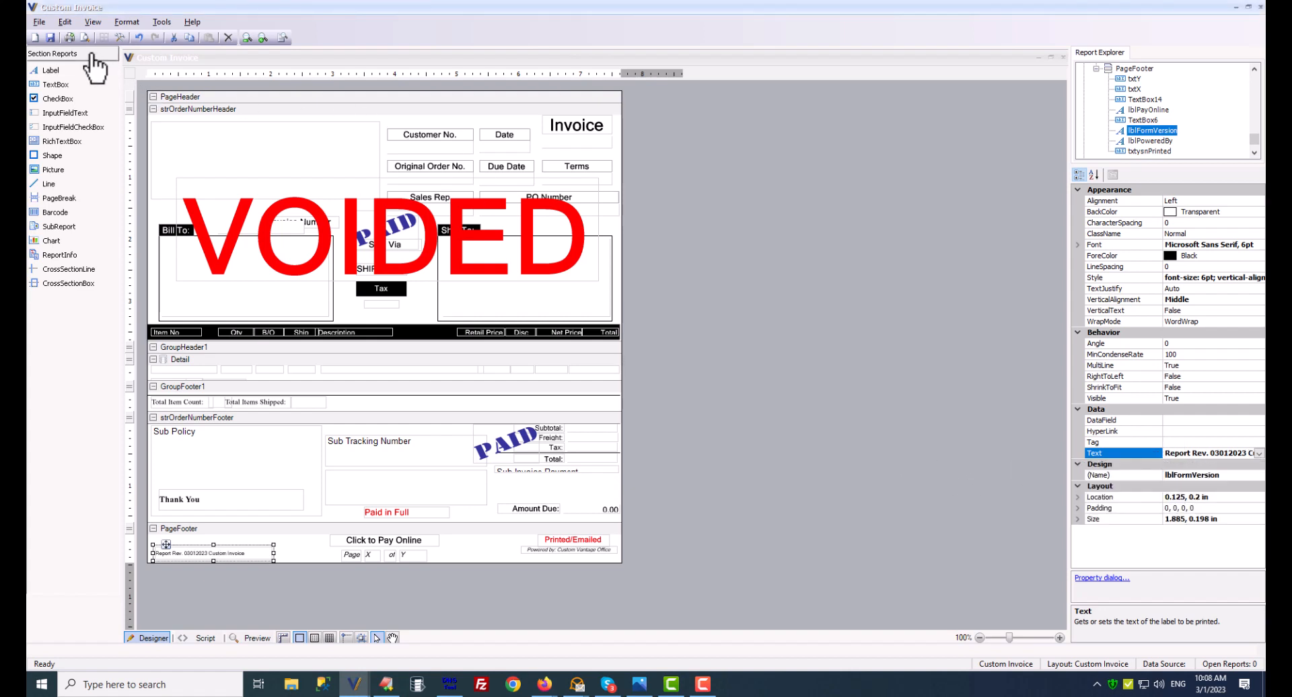
{"action": "left_click", "coordinate": [51, 37]}
Step: Copy the name of the retail price field in the Detail section from its properties
{"action": "left_click", "coordinate": [500, 371]}
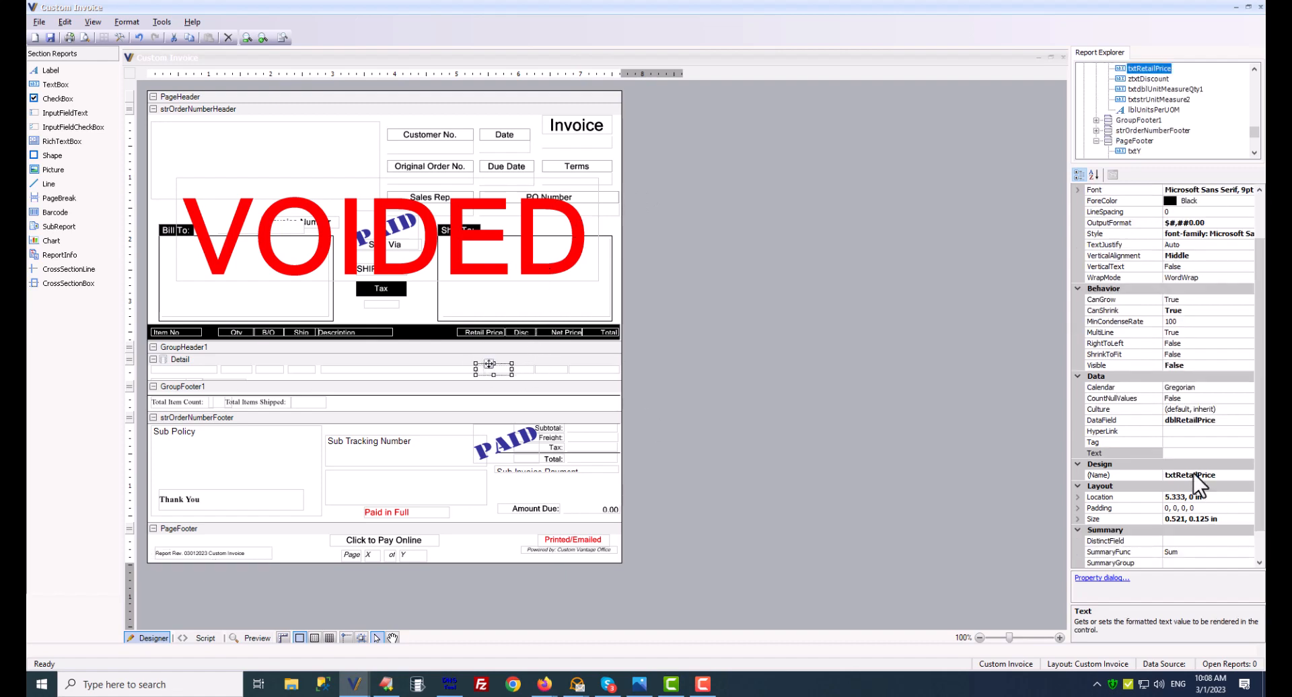
{"action": "left_click", "coordinate": [1221, 476]}
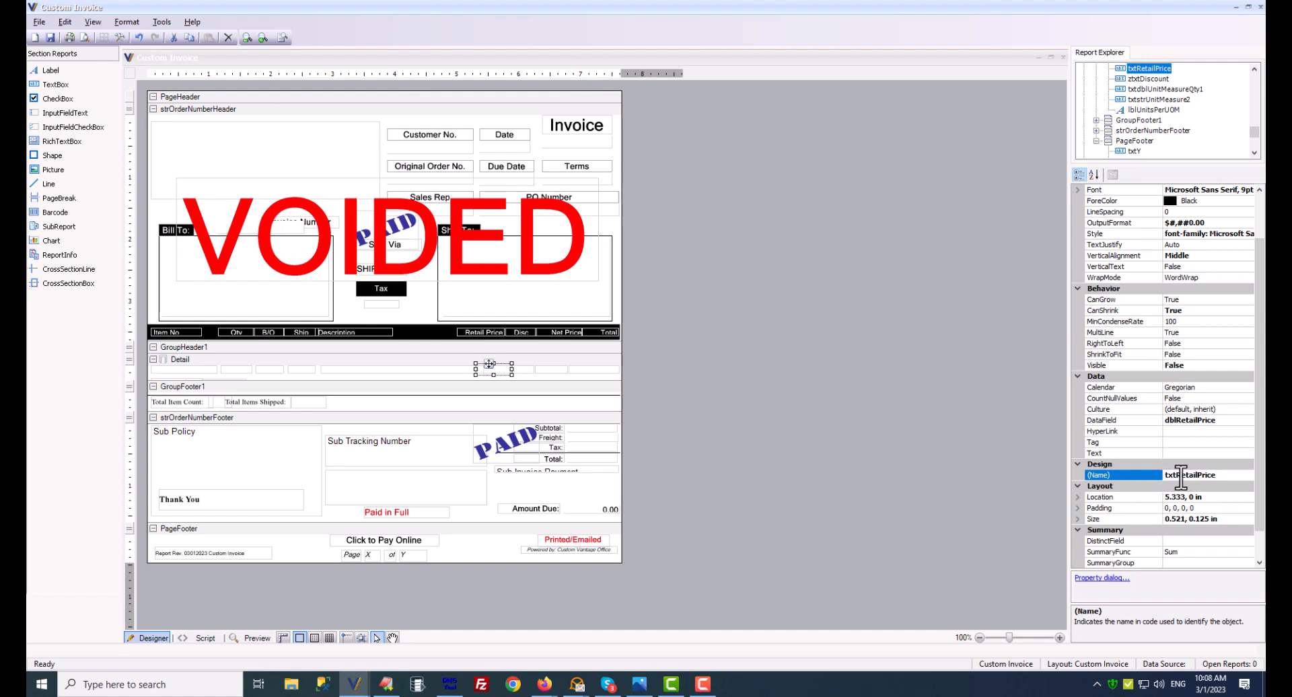
{"action": "double_click", "coordinate": [1221, 475]}
{"action": "right_click", "coordinate": [1181, 478]}
{"action": "left_click", "coordinate": [1133, 519]}
Step: Search the report's script for the copied name txtRetailPrice and close the search
{"action": "left_click", "coordinate": [205, 637]}
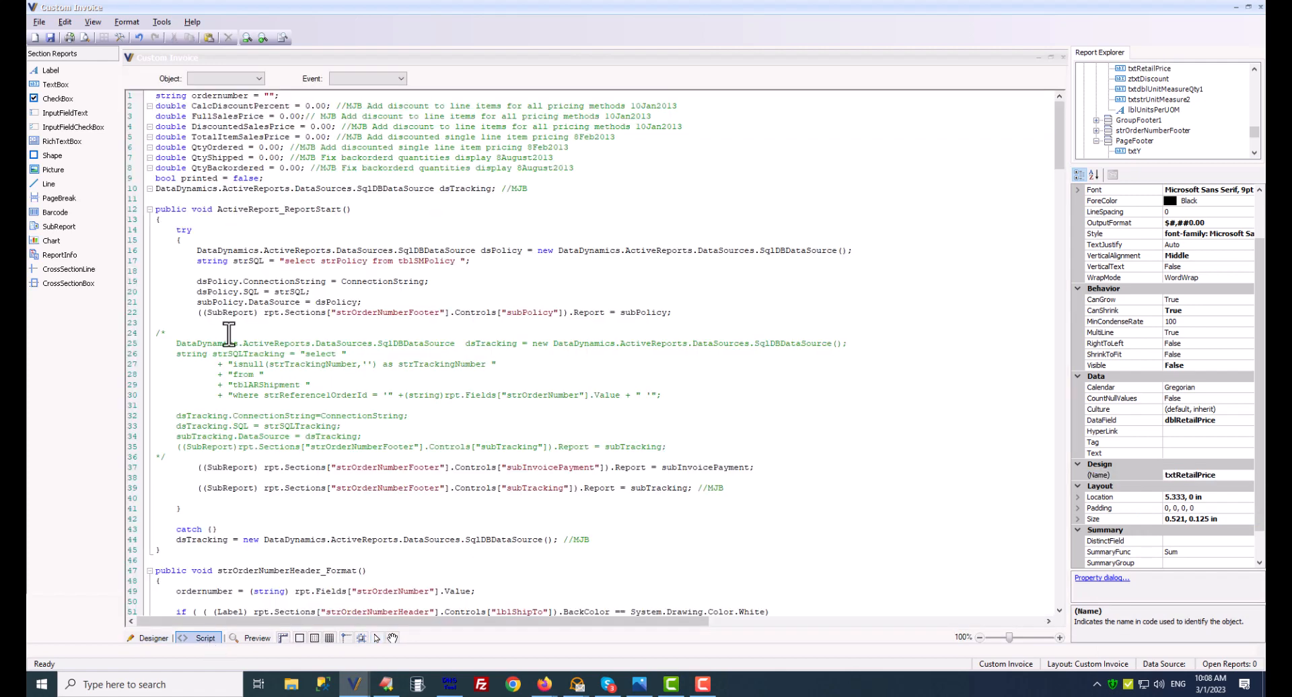
{"action": "left_click", "coordinate": [173, 200]}
{"action": "key", "text": "ctrl+f"}
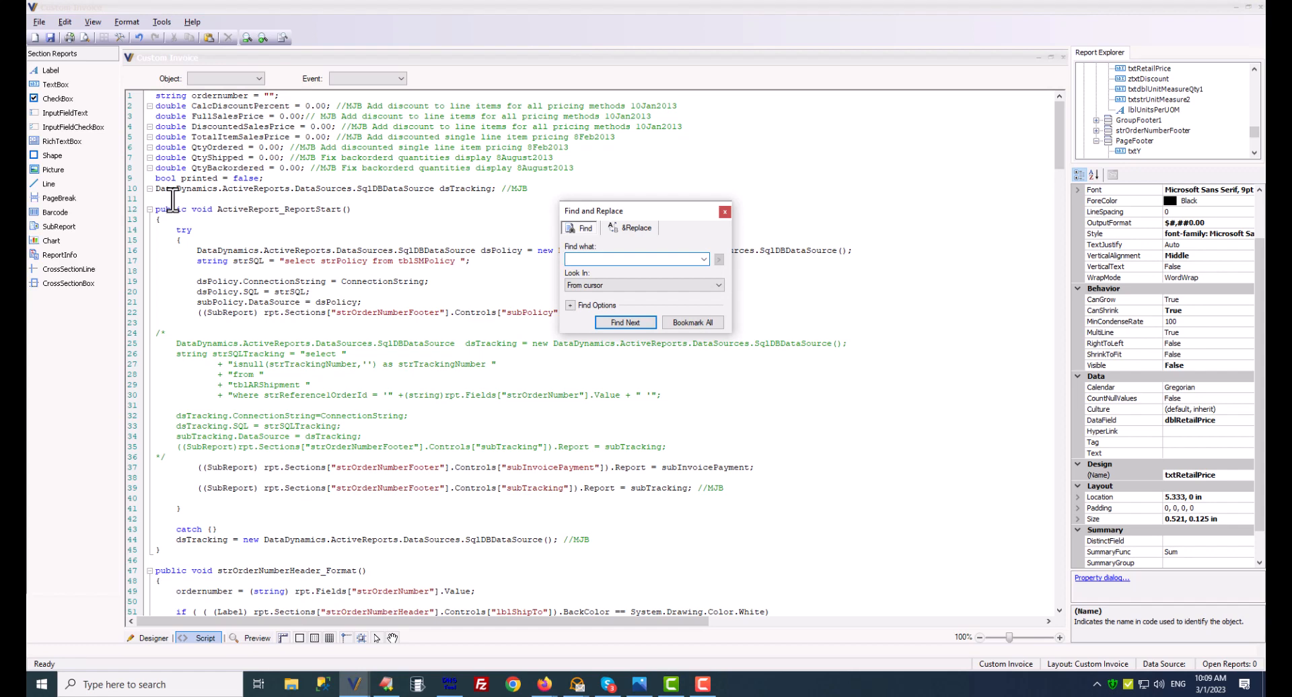
{"action": "key", "text": "ctrl+v"}
{"action": "left_click", "coordinate": [640, 324]}
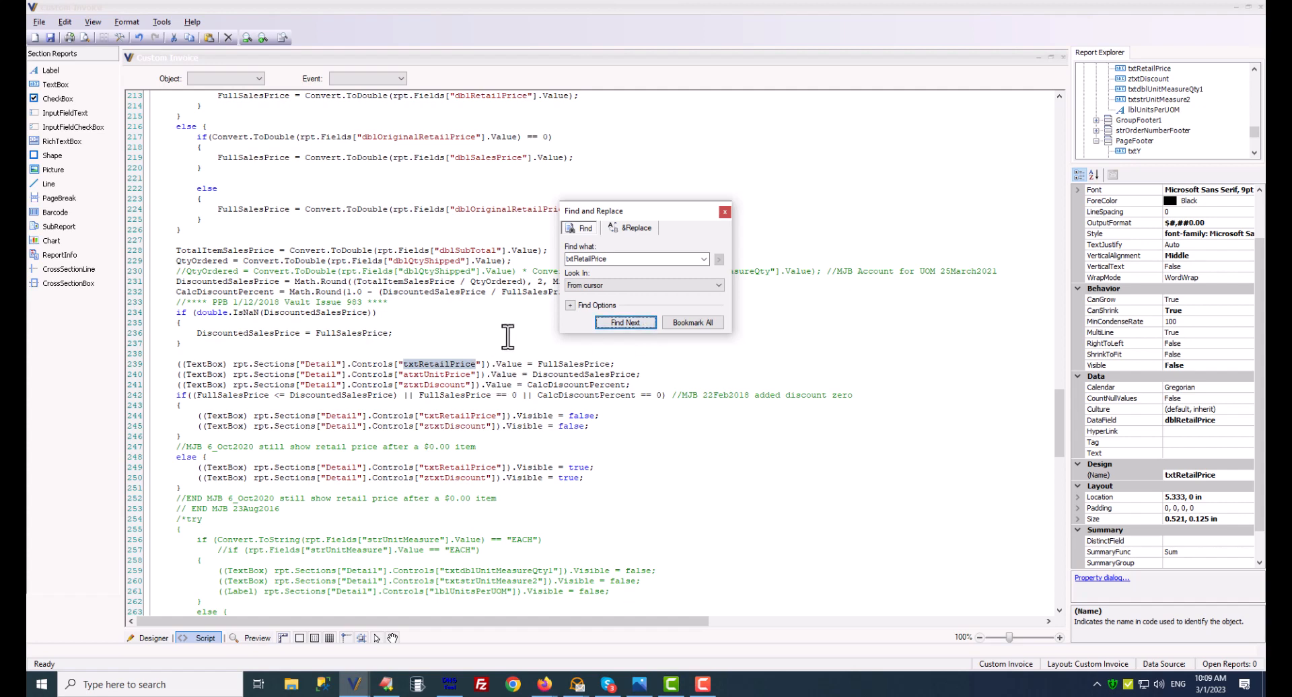
{"action": "left_click", "coordinate": [722, 210]}
Step: In the script's else block, set Visible to false for txtRetailPrice and ztxtDiscount, and save the report
{"action": "scroll", "coordinate": [557, 303], "scroll_direction": "down", "scroll_amount": 3}
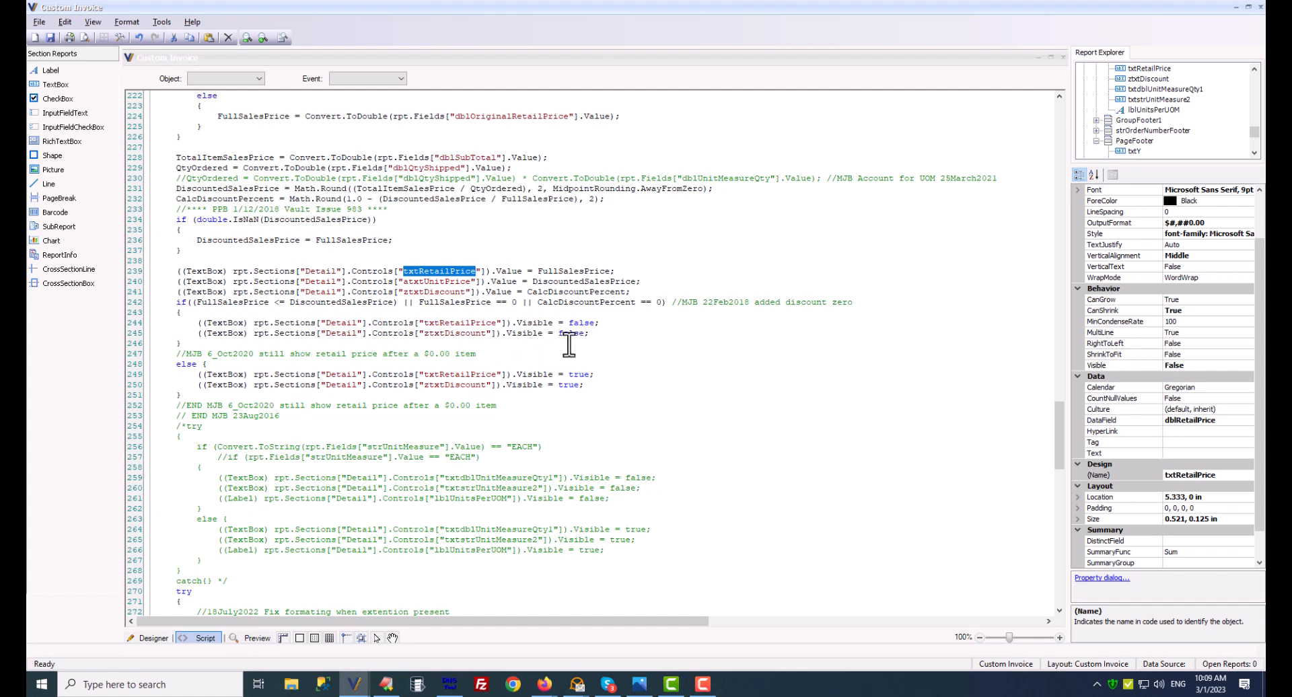
{"action": "left_click", "coordinate": [225, 379]}
{"action": "left_click_drag", "start_coordinate": [225, 379], "coordinate": [591, 385]}
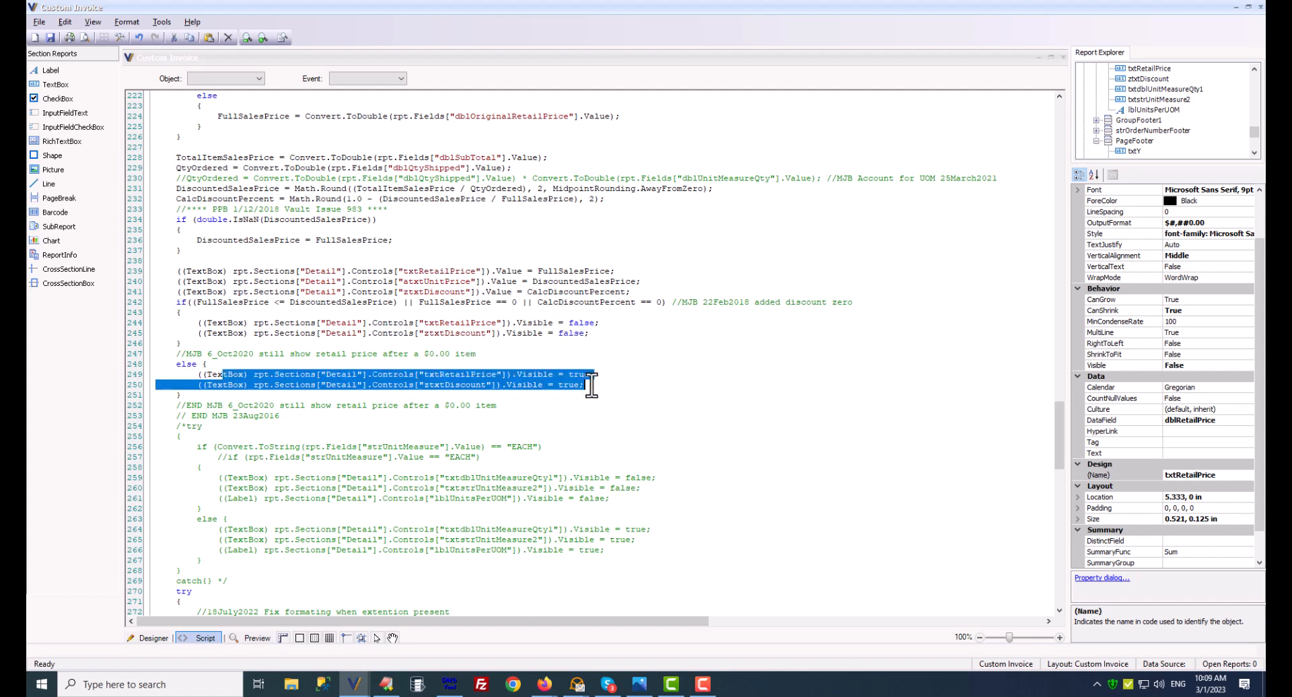
{"action": "left_click", "coordinate": [580, 394]}
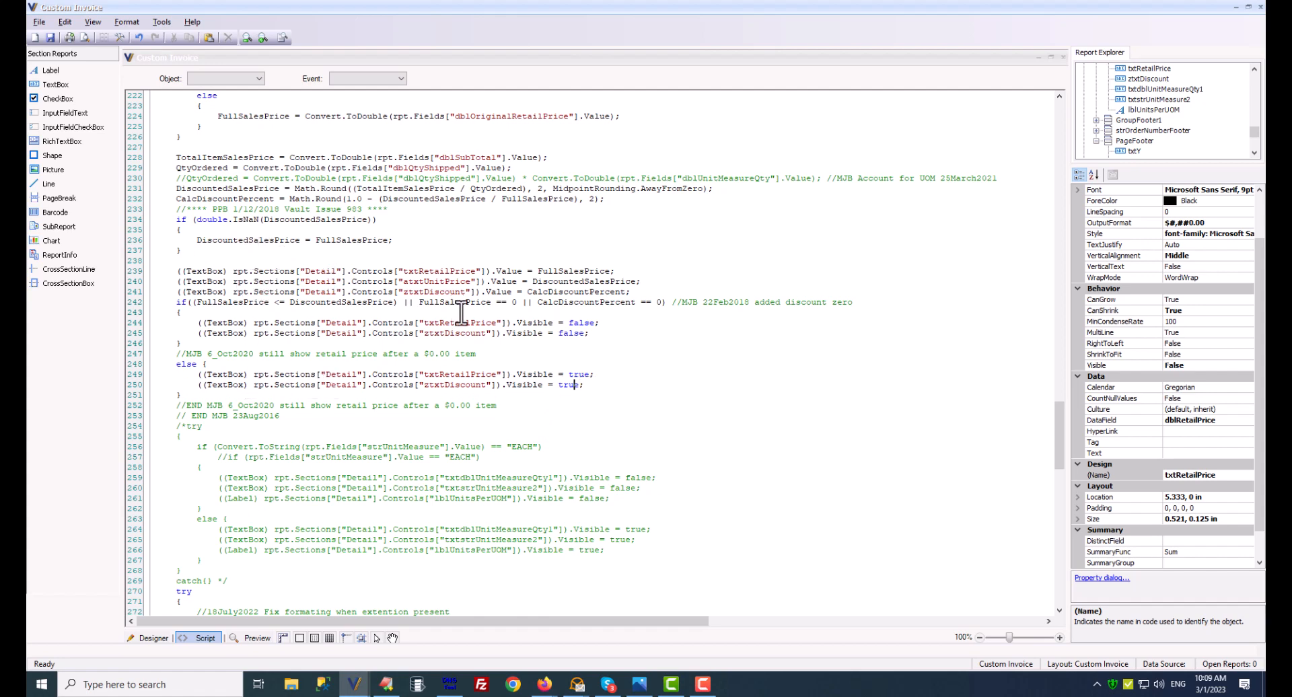
{"action": "double_click", "coordinate": [578, 376]}
{"action": "type", "text": "false"}
{"action": "double_click", "coordinate": [572, 386]}
{"action": "type", "text": "false"}
{"action": "left_click", "coordinate": [50, 38]}
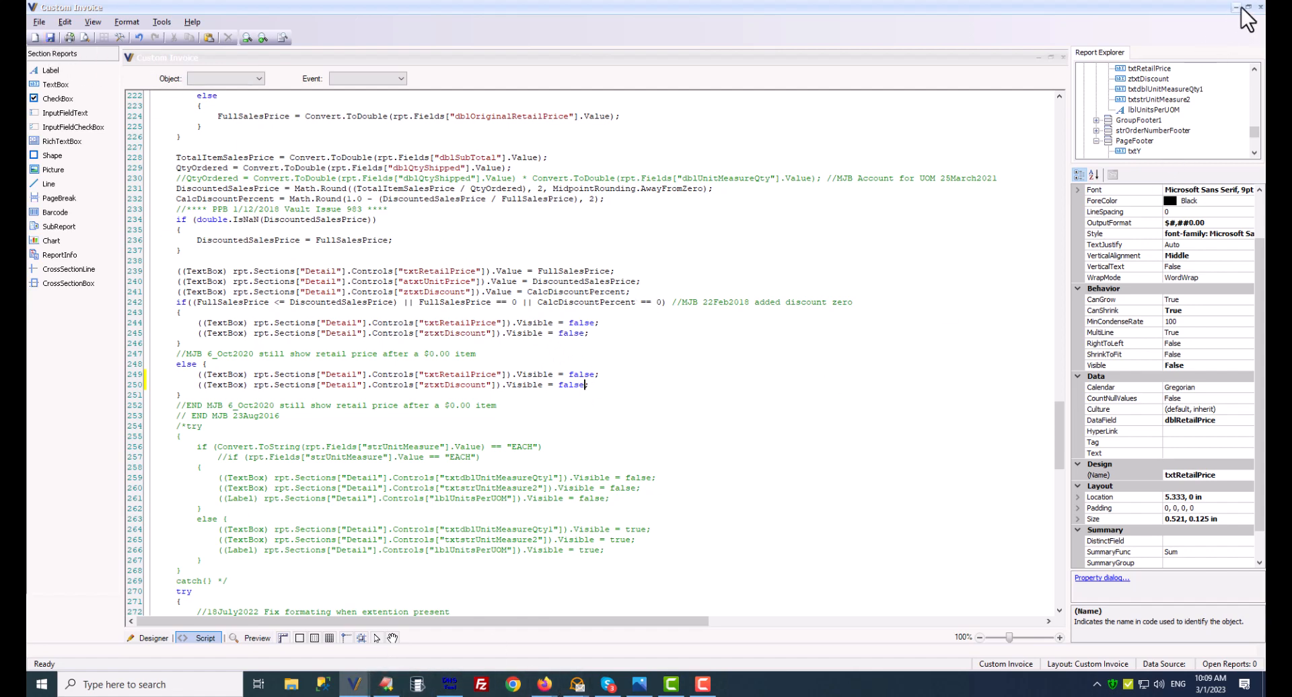
Step: Close the report designer and check the report layouts offered in the invoice's print window
{"action": "left_click", "coordinate": [1260, 7]}
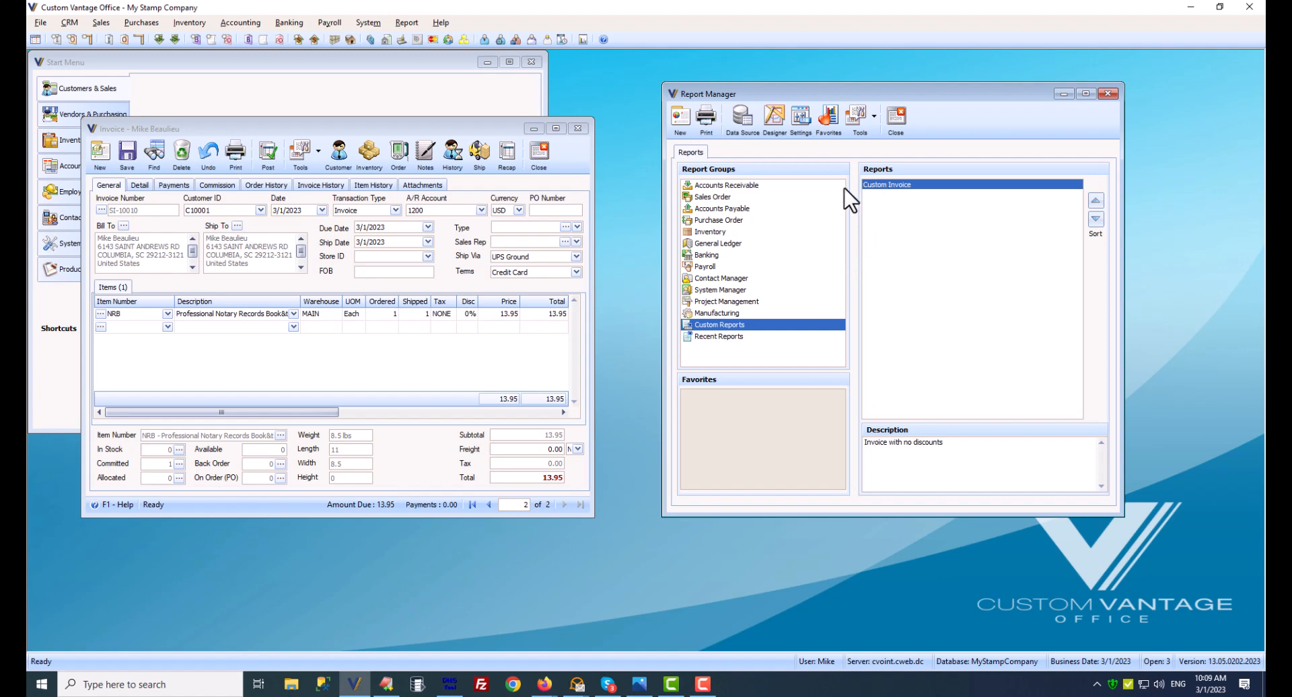
{"action": "left_click", "coordinate": [234, 152]}
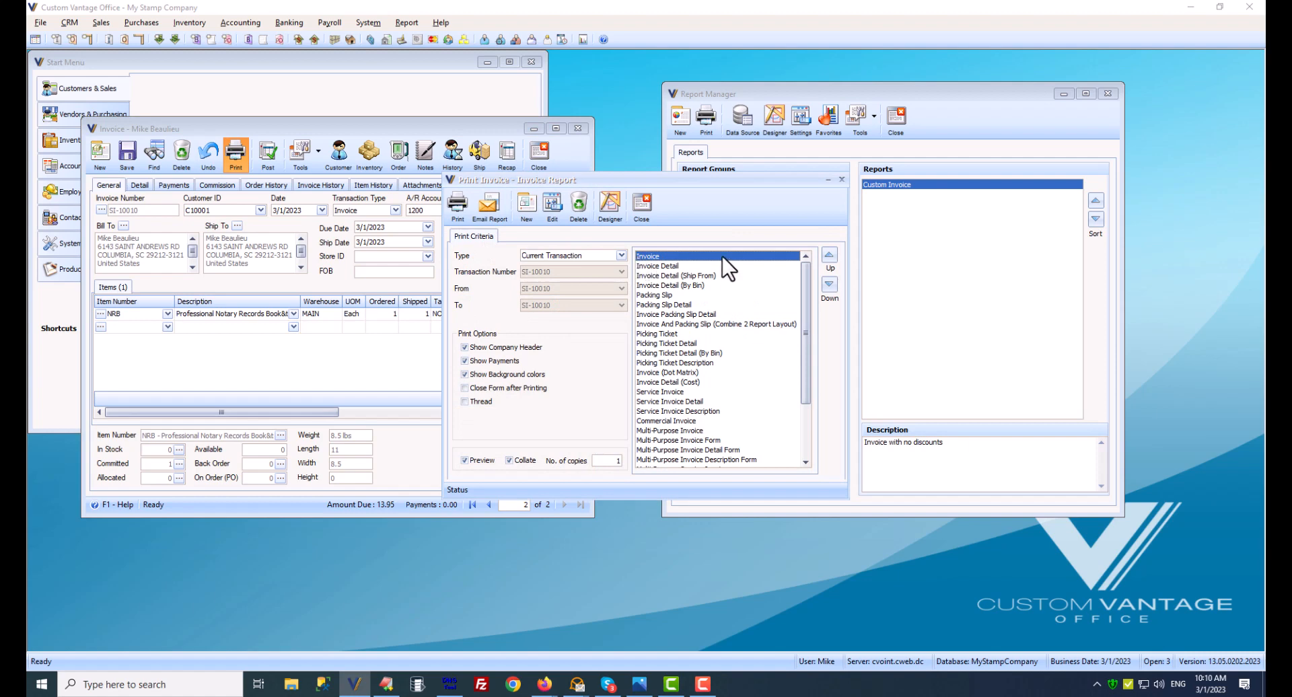
{"action": "left_click", "coordinate": [643, 205]}
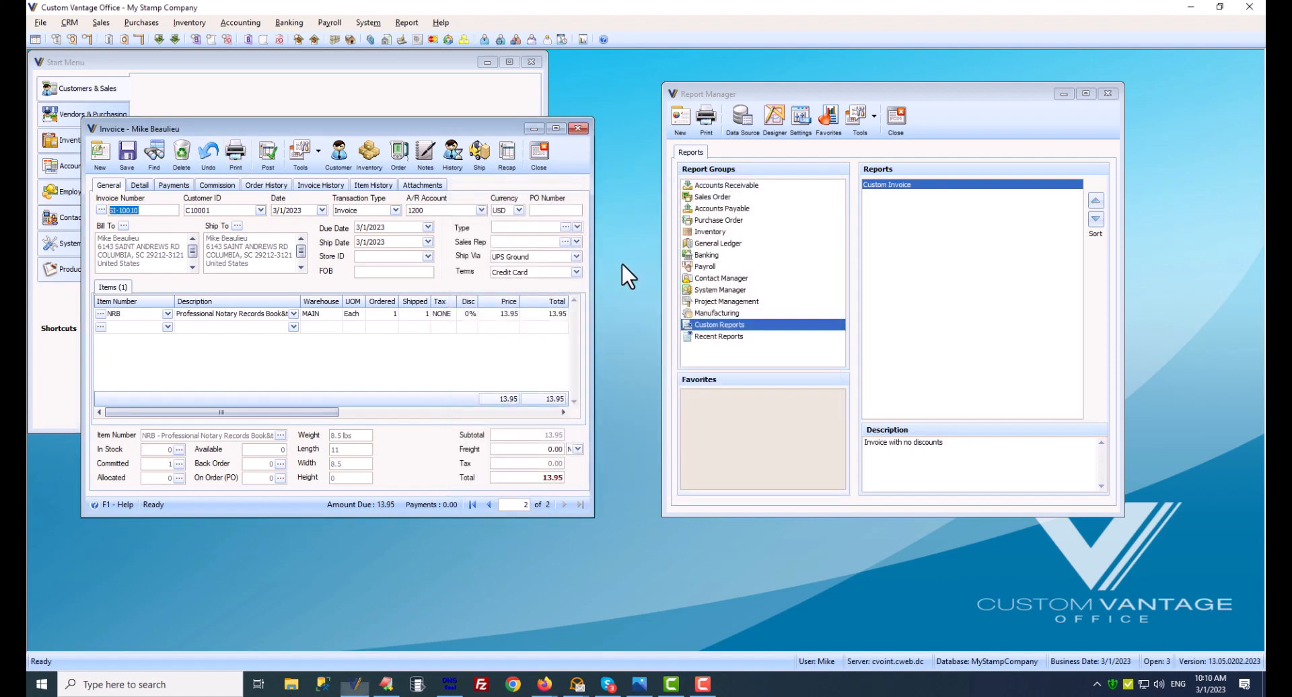
Step: Open the custom report mapping and choose Invoice as the default report
{"action": "left_click", "coordinate": [407, 22]}
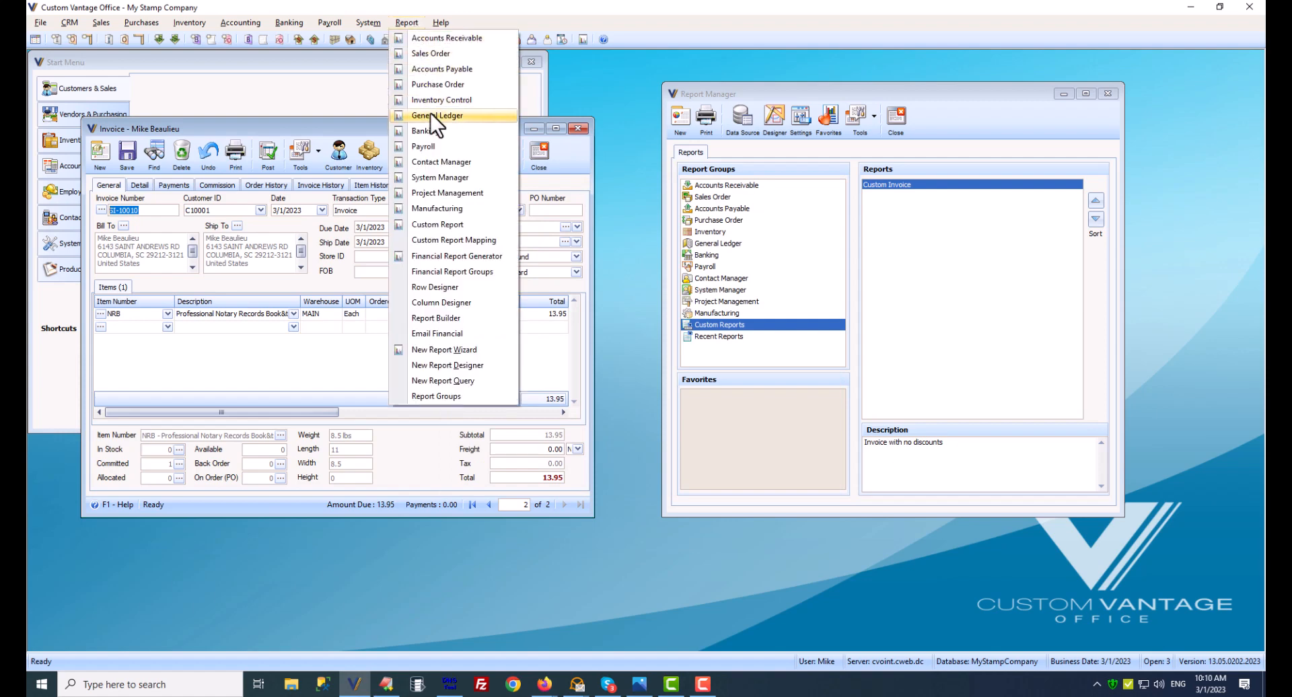
{"action": "left_click", "coordinate": [467, 244]}
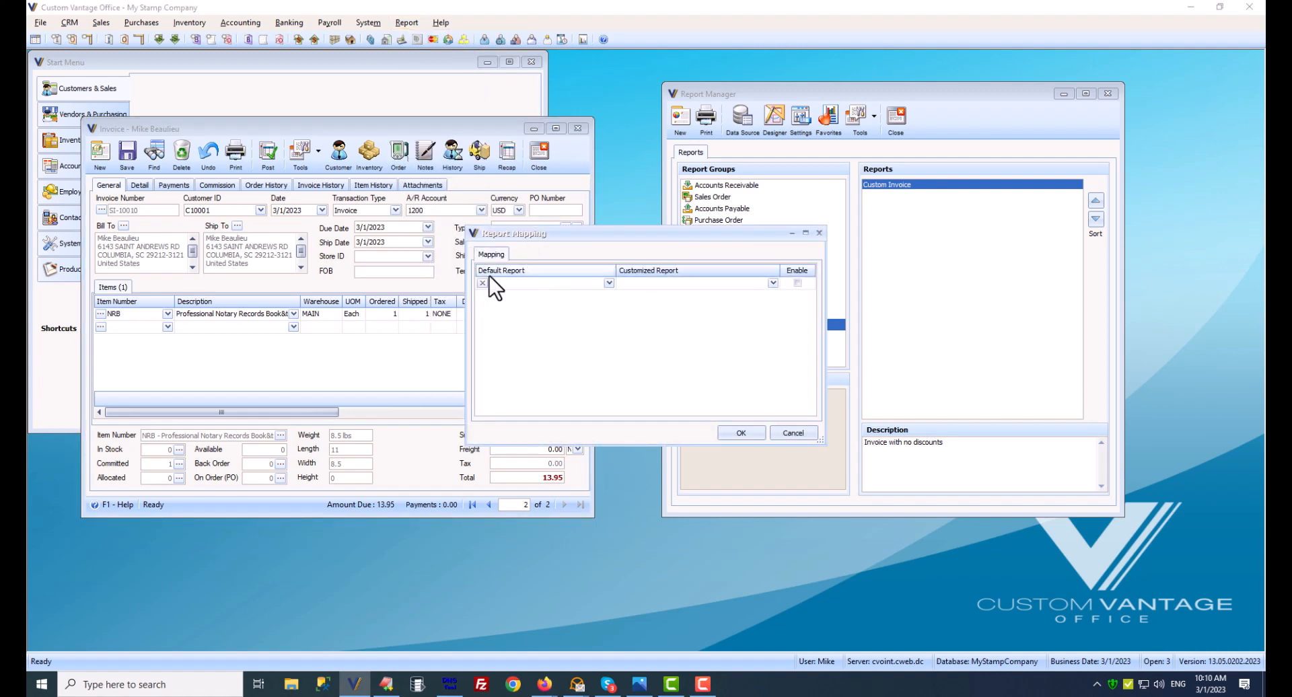
{"action": "left_click", "coordinate": [608, 282]}
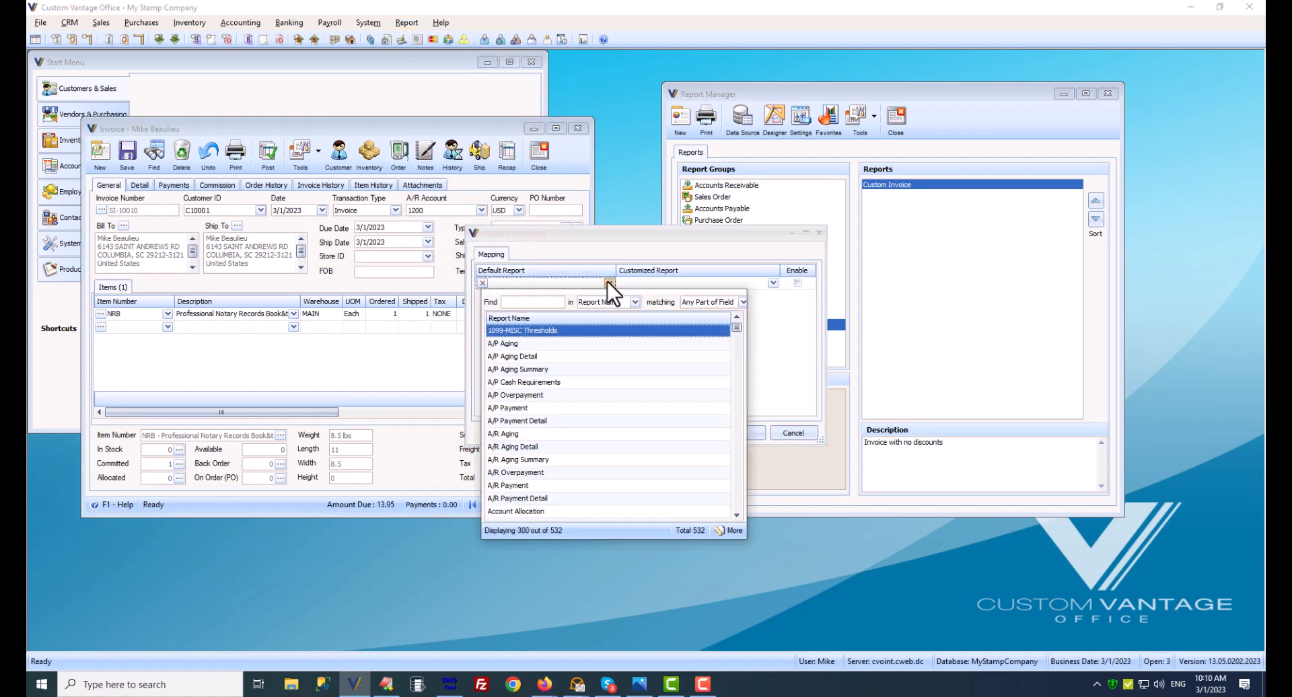
{"action": "type", "text": "invoice"}
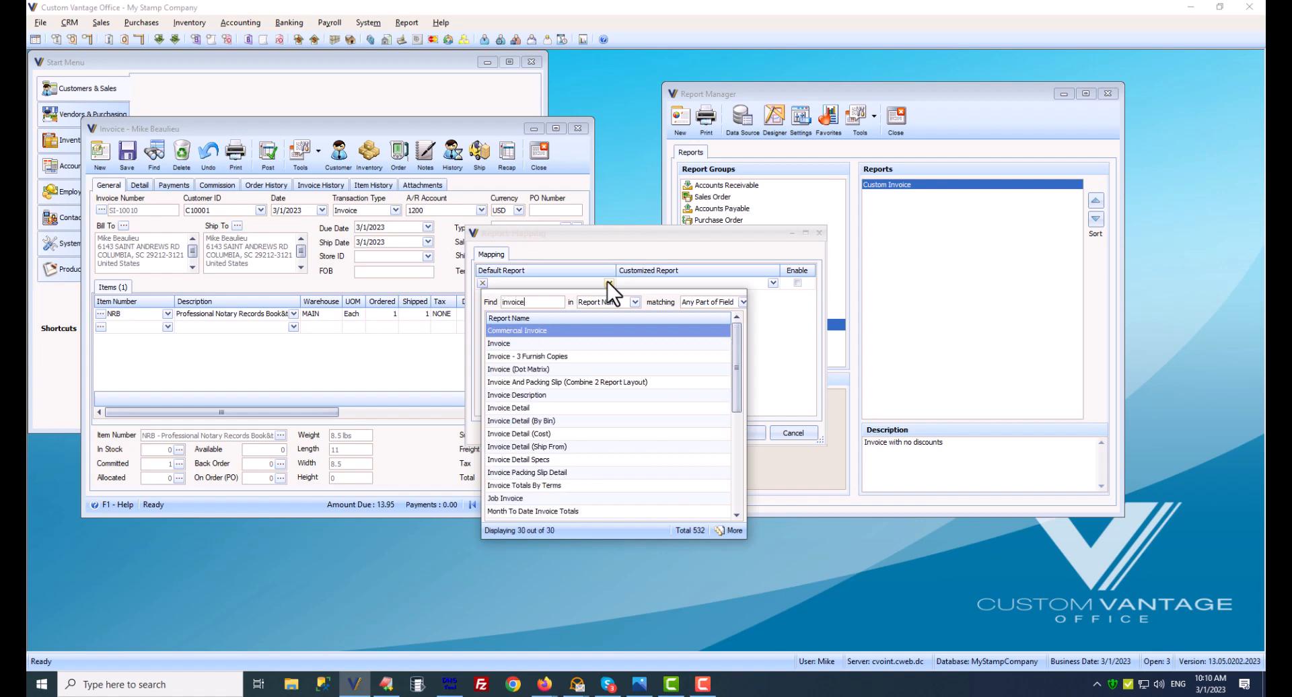
{"action": "left_click", "coordinate": [515, 344]}
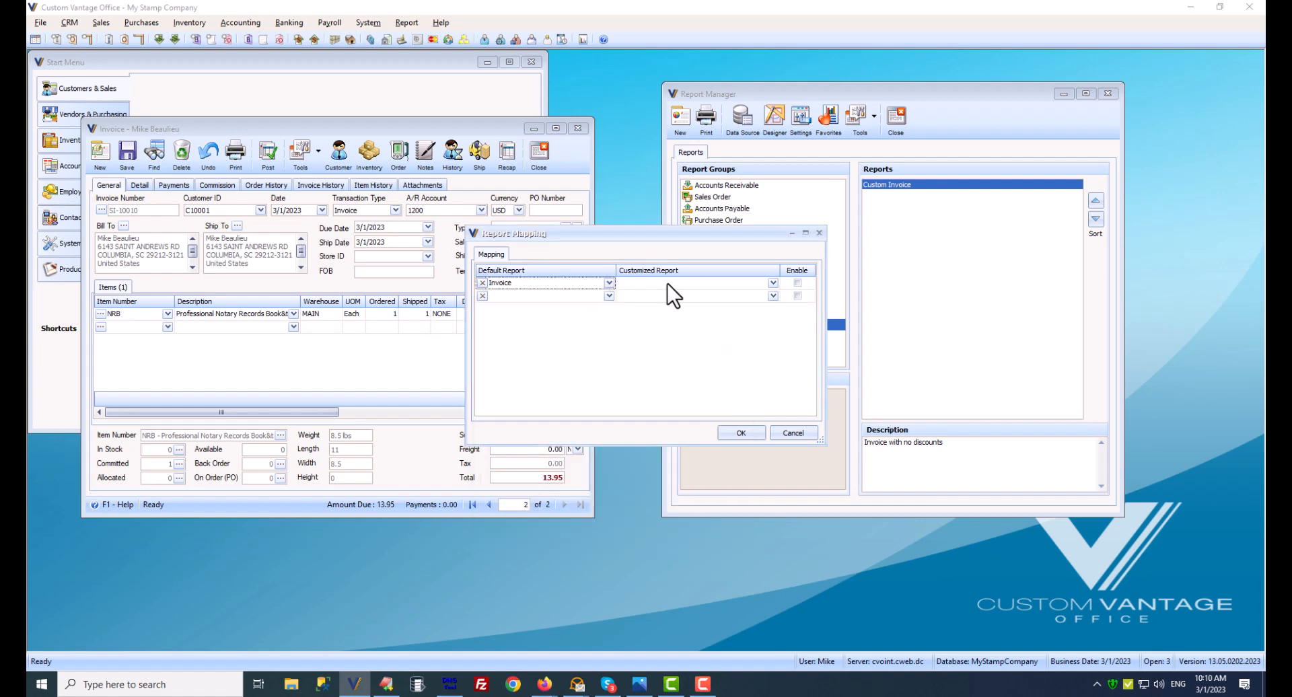
Step: Map the default Invoice report to Custom Invoice, enable the mapping, and confirm it
{"action": "left_click", "coordinate": [774, 283]}
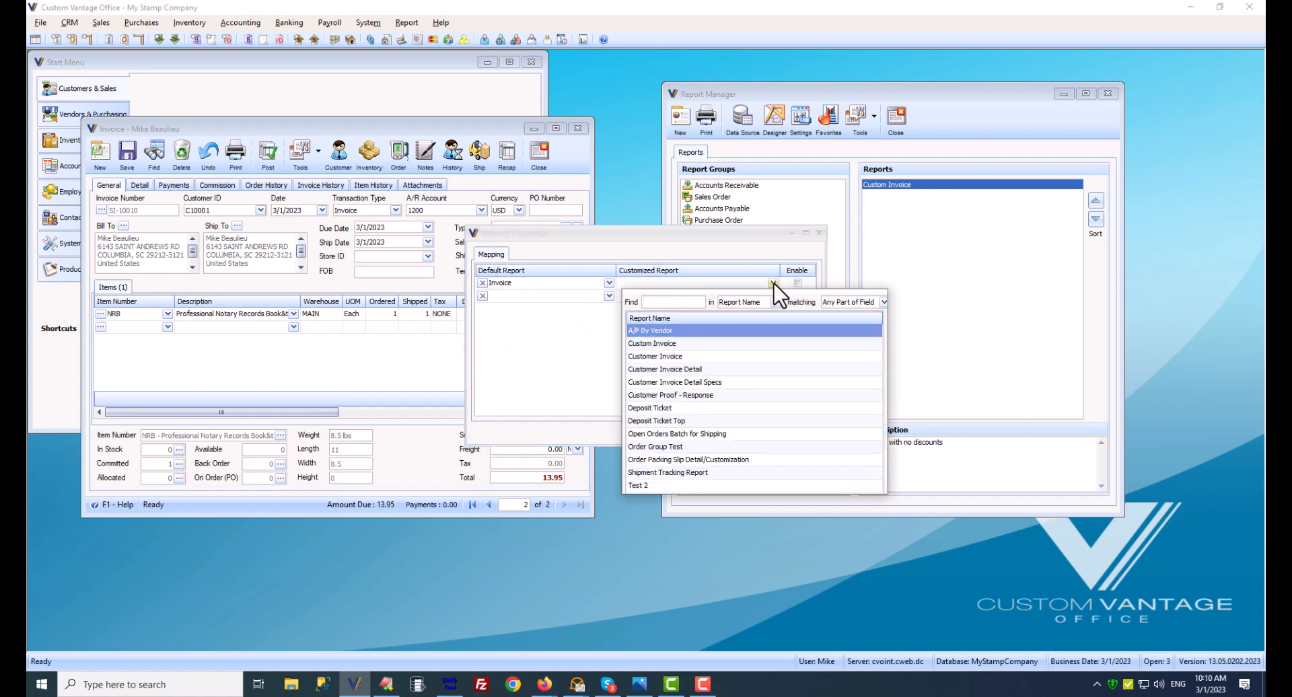
{"action": "type", "text": "custom"}
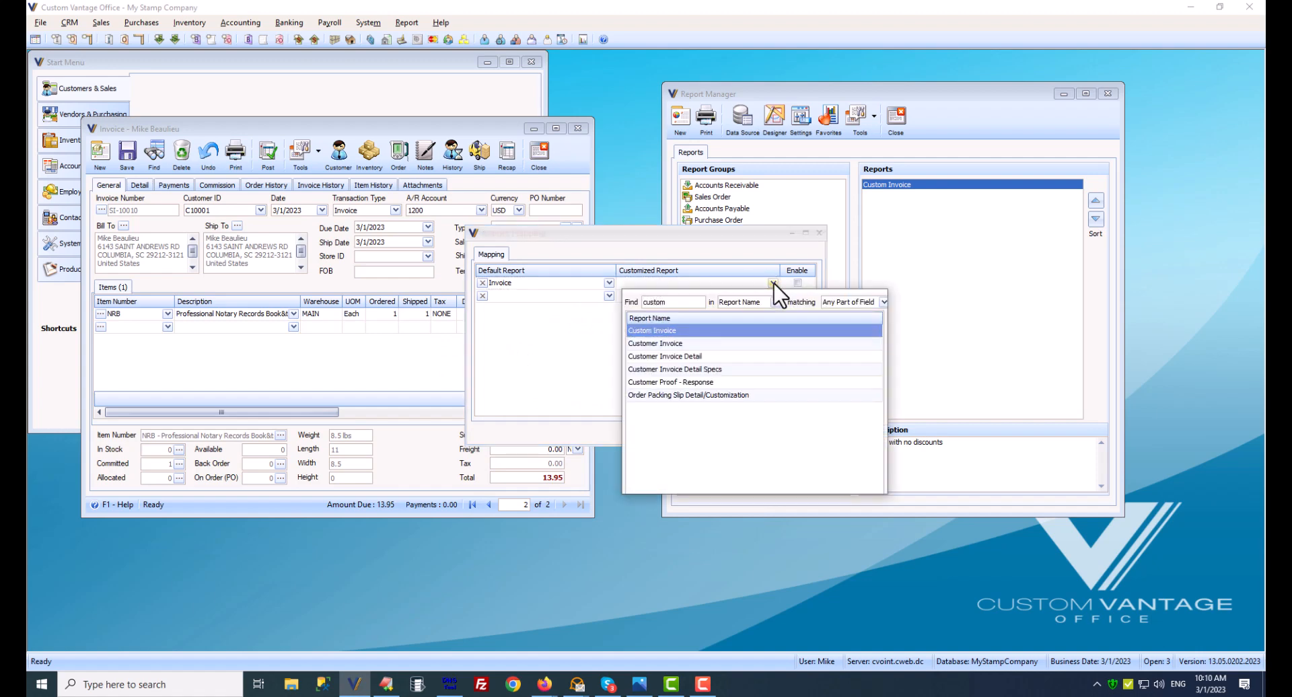
{"action": "left_click", "coordinate": [682, 331]}
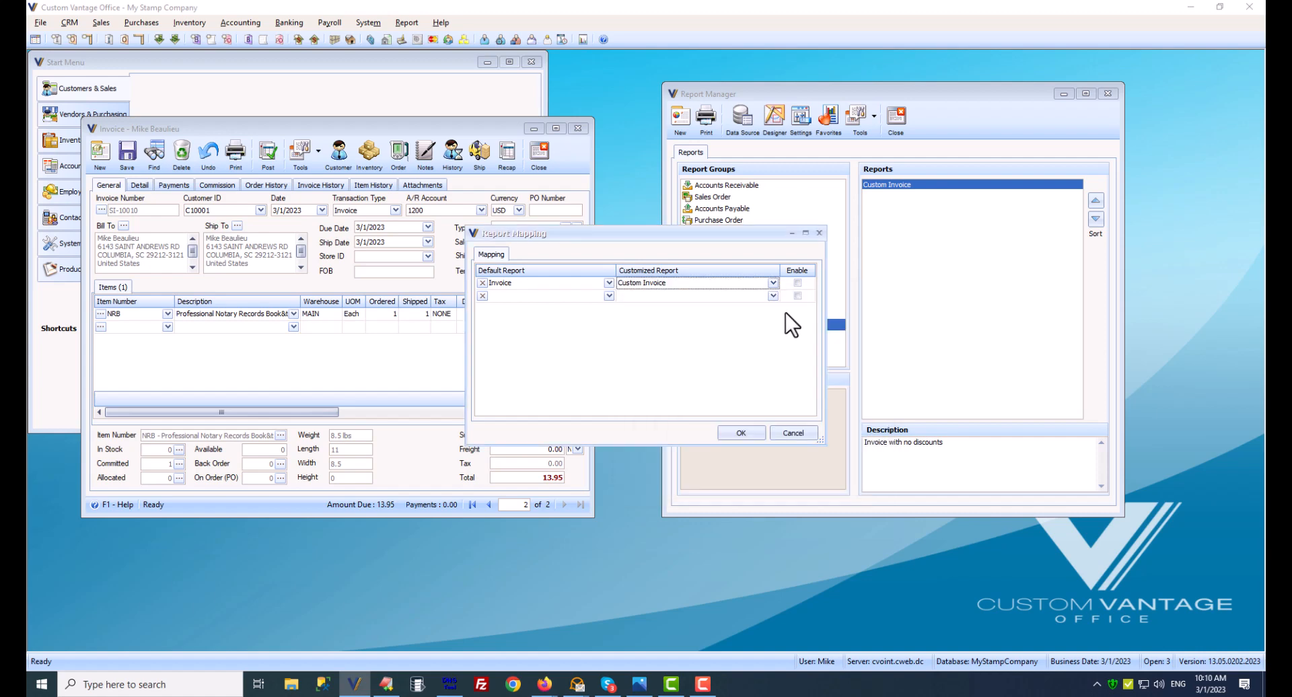
{"action": "left_click", "coordinate": [797, 286]}
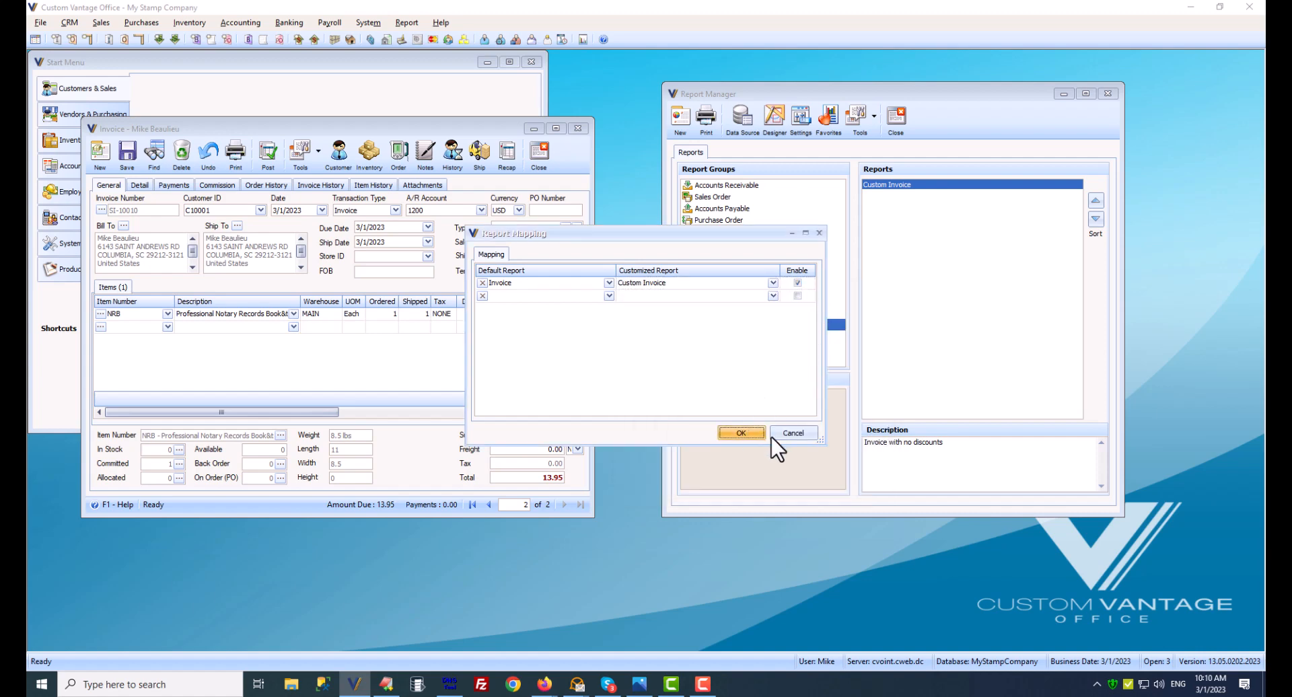
{"action": "left_click", "coordinate": [740, 433]}
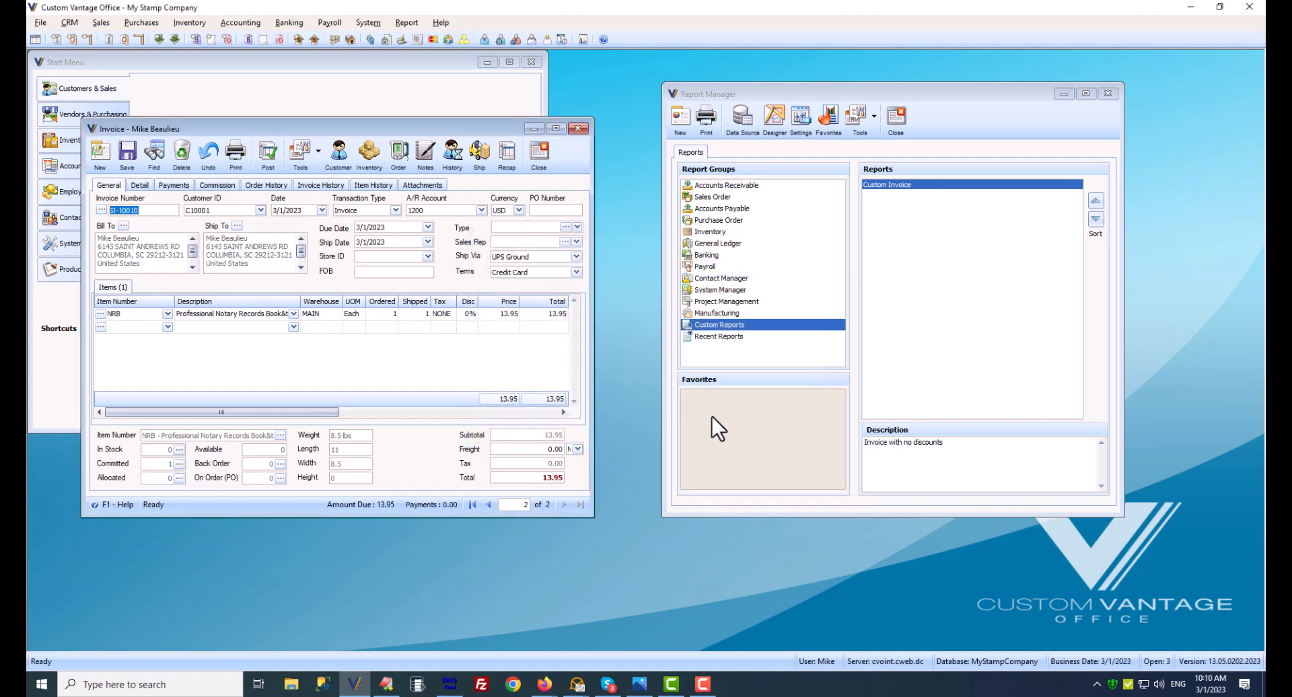
Step: Print the open invoice to preview with the Invoice layout to check the custom report mapping
{"action": "left_click", "coordinate": [235, 153]}
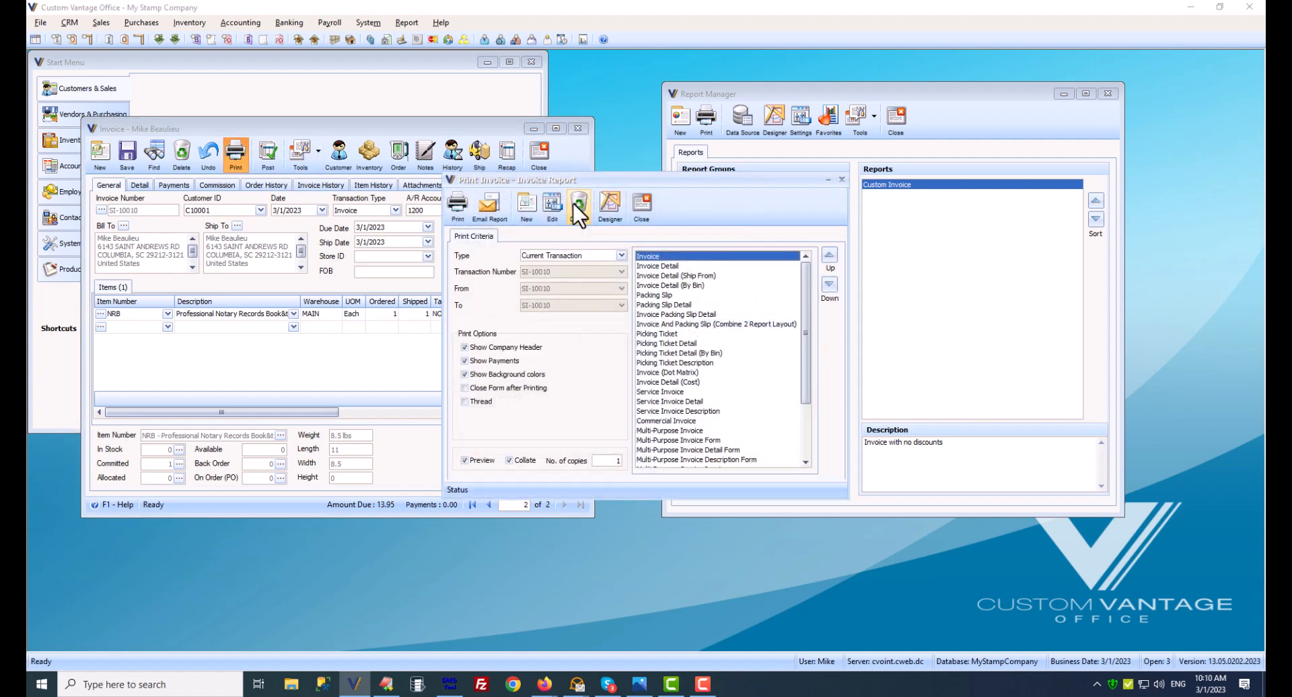
{"action": "left_click", "coordinate": [463, 208]}
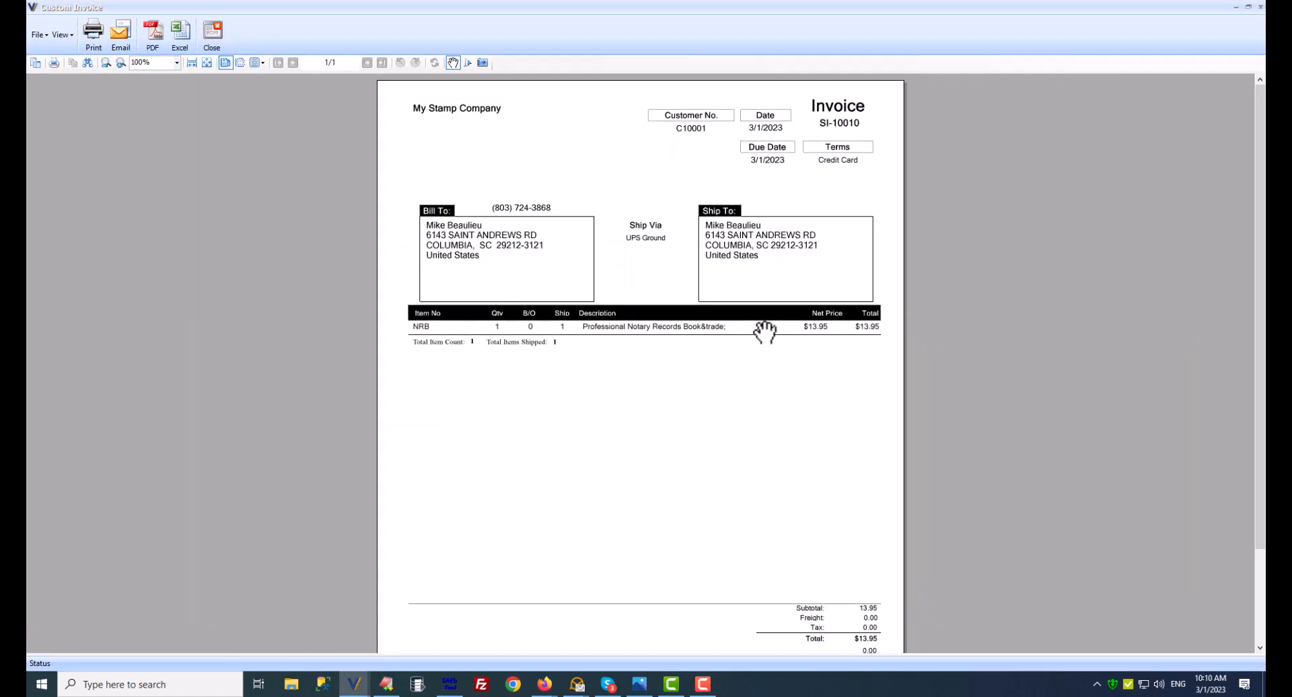
Step: Examine the report revision line in the invoice preview's footer at 400 % zoom, and close the preview and the print window
{"action": "scroll", "coordinate": [765, 330], "scroll_direction": "down", "scroll_amount": 2}
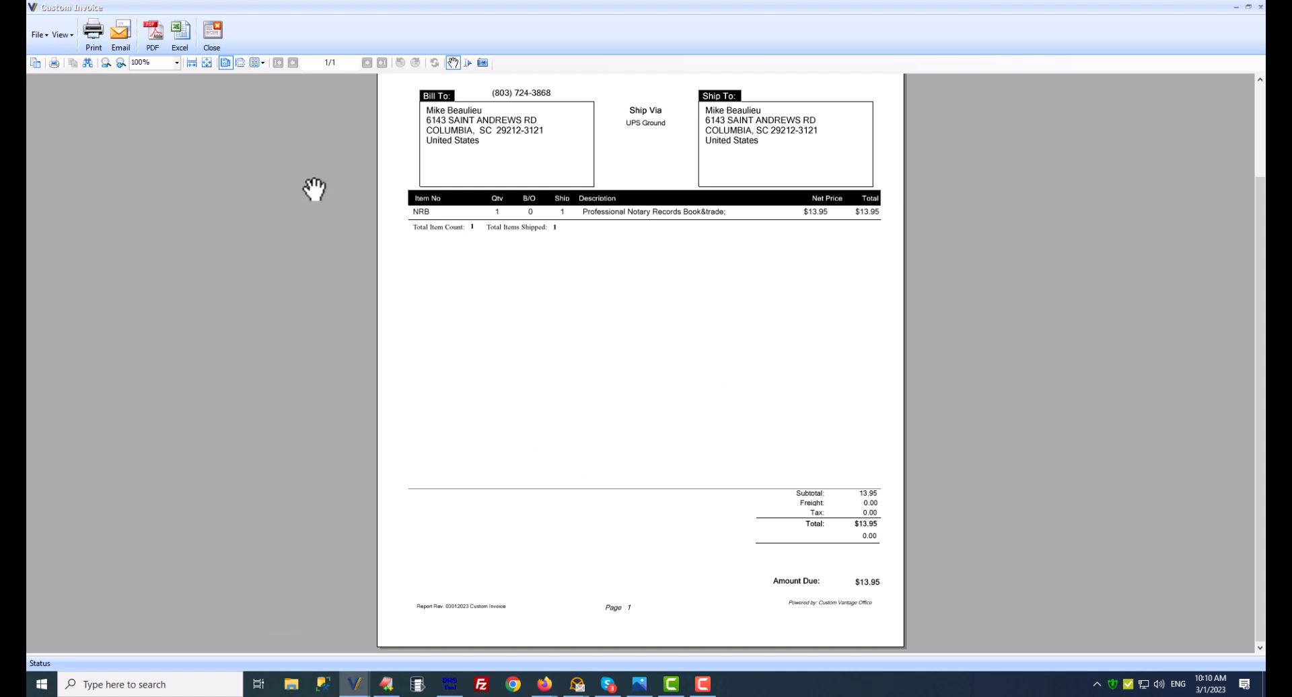
{"action": "left_click", "coordinate": [177, 63]}
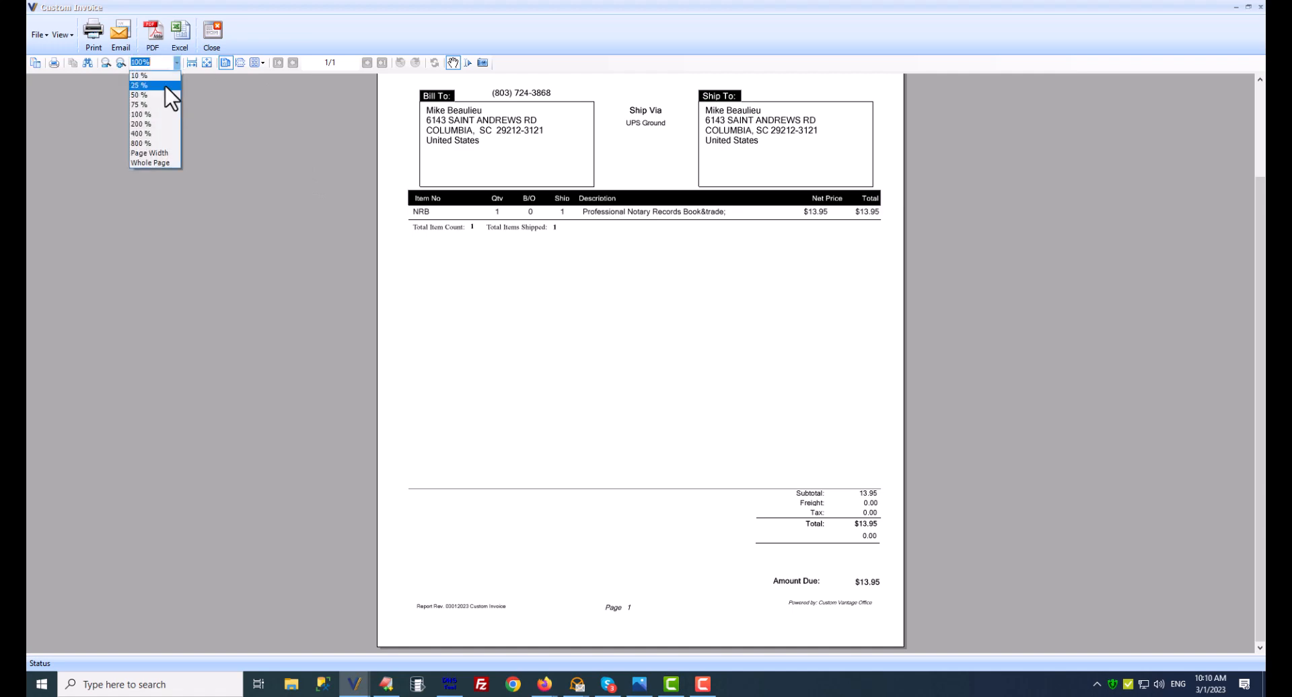
{"action": "left_click", "coordinate": [156, 133]}
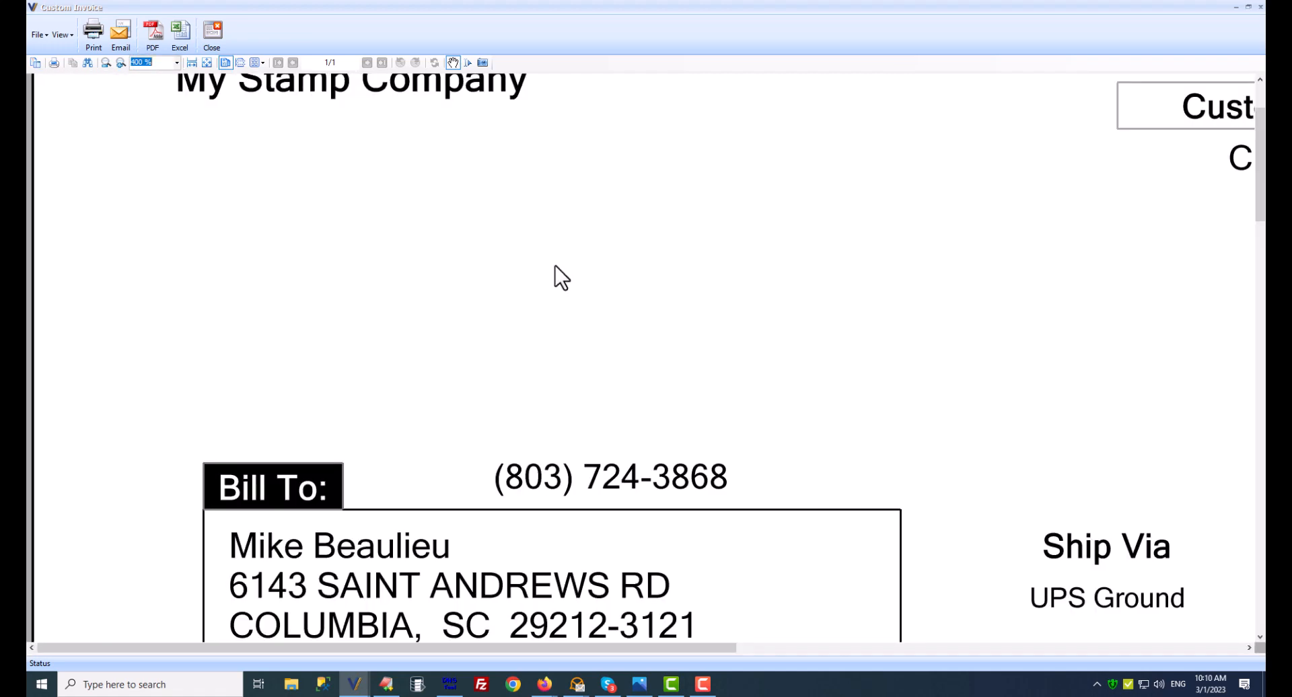
{"action": "left_click_drag", "start_coordinate": [1259, 165], "coordinate": [1257, 591]}
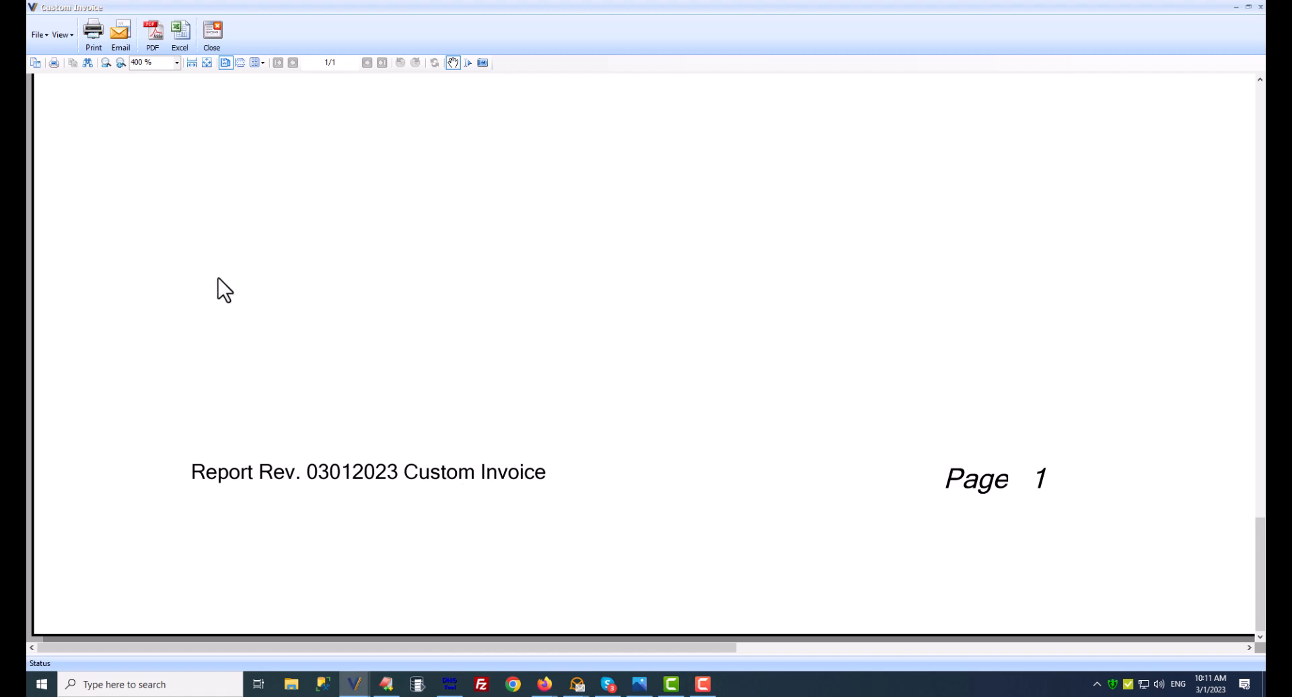
{"action": "left_click", "coordinate": [214, 33]}
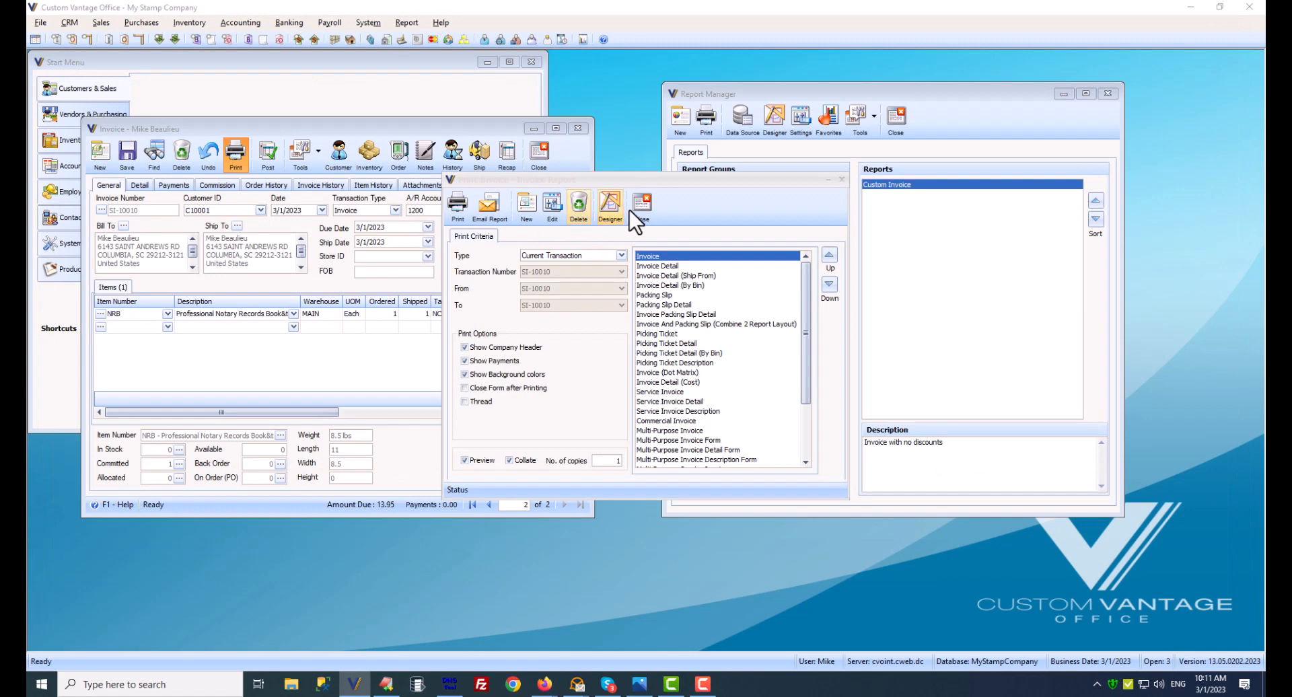
{"action": "left_click", "coordinate": [636, 211]}
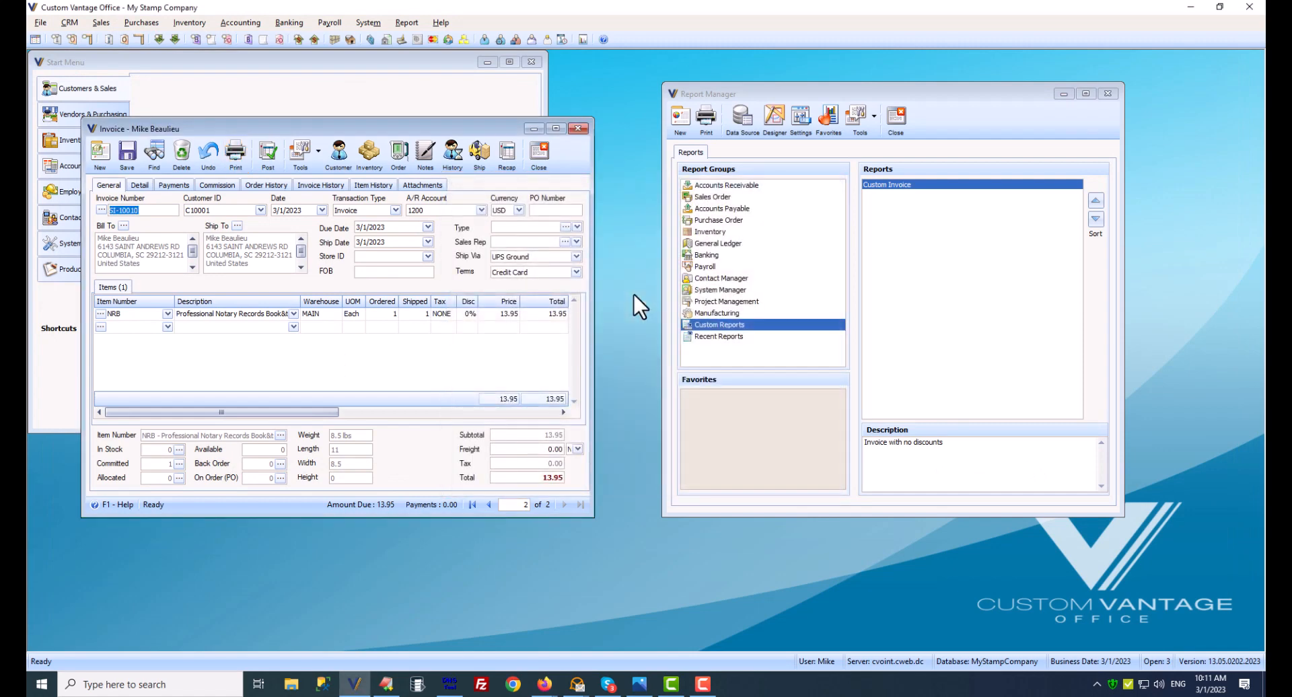